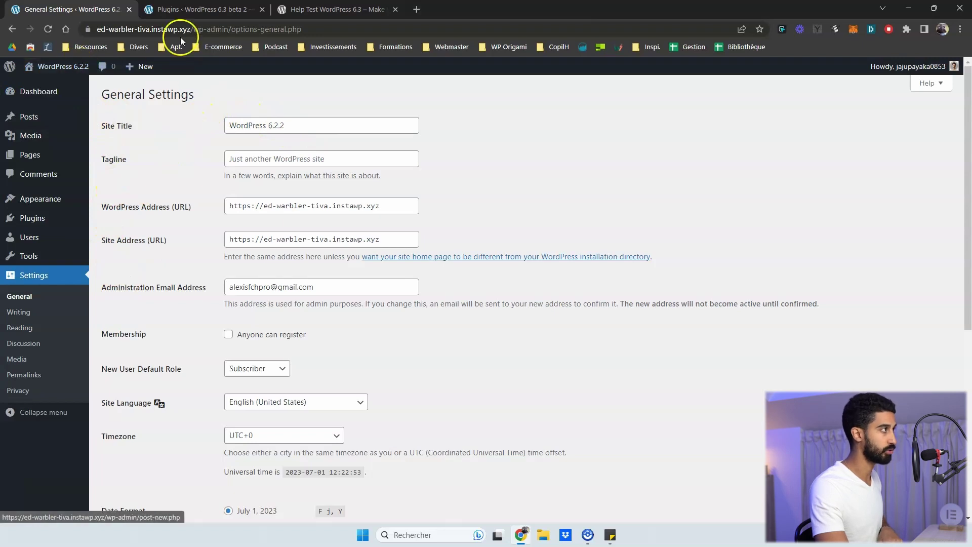
Examine the 6.3 beta 2 site's plugins page and the table of contents of the Help Test WordPress 6.3 post.
click(187, 10)
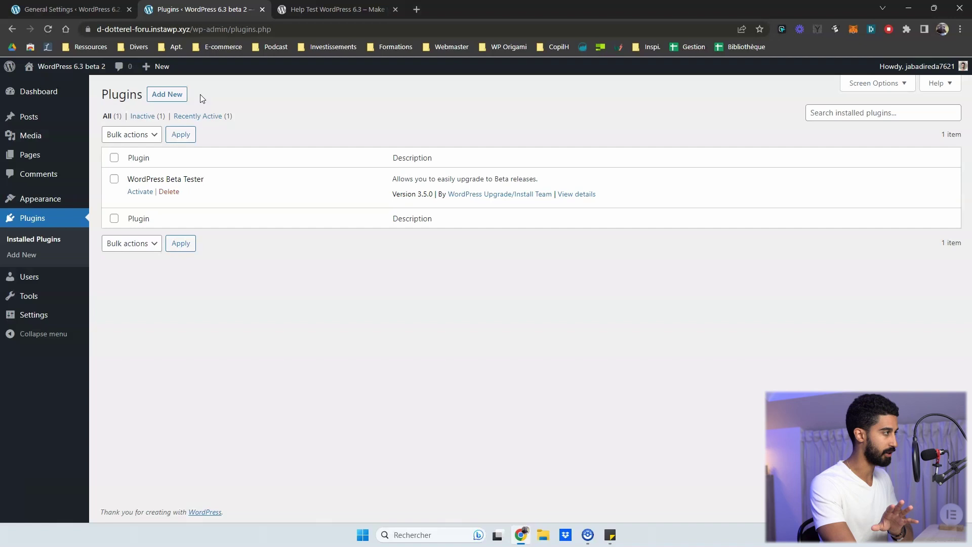
key(ctrl+Tab)
scroll(239, 223, down, 5)
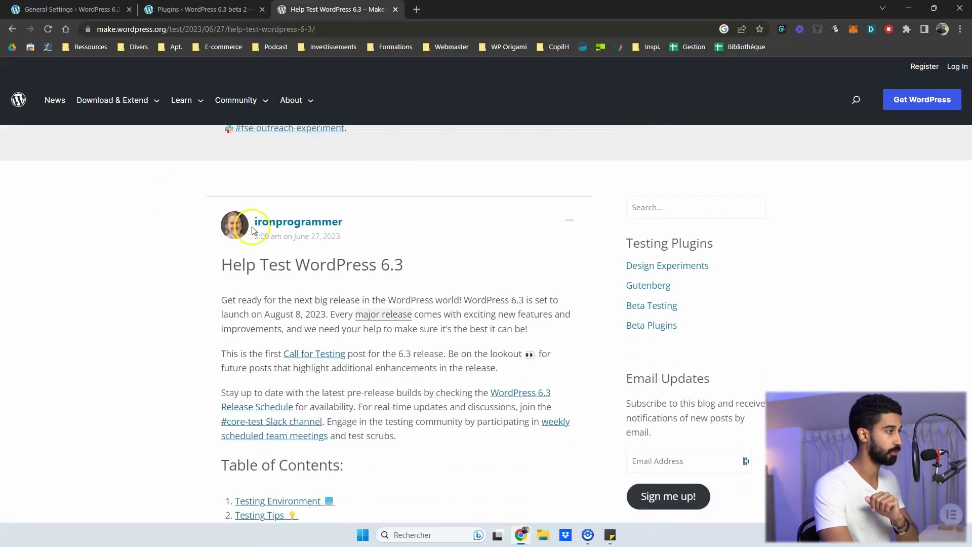
scroll(236, 226, down, 3)
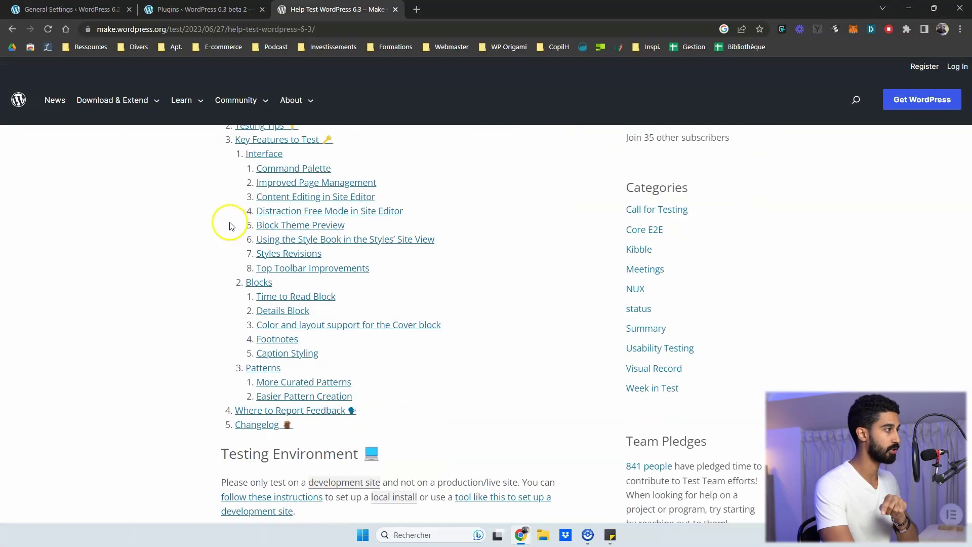
scroll(218, 221, up, 2)
scroll(217, 222, down, 2)
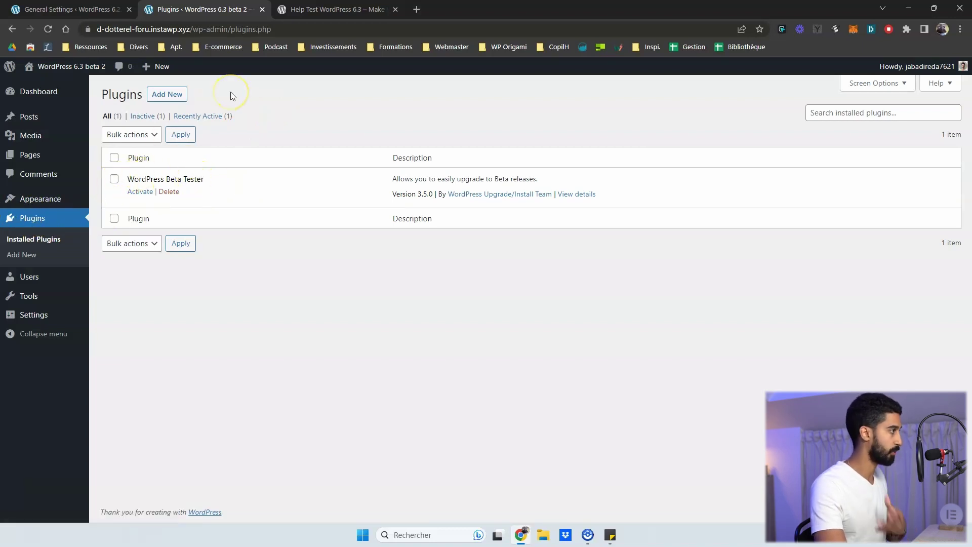
Activate the WordPress Beta Tester plugin on the 6.3 beta 2 site and open its Beta Testing settings.
click(139, 192)
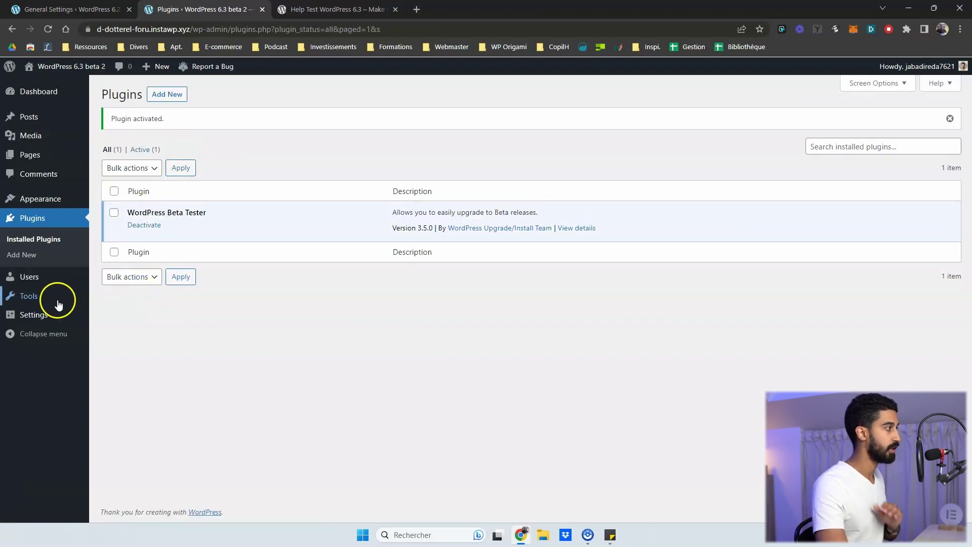
mouse_move(50, 314)
mouse_move(29, 296)
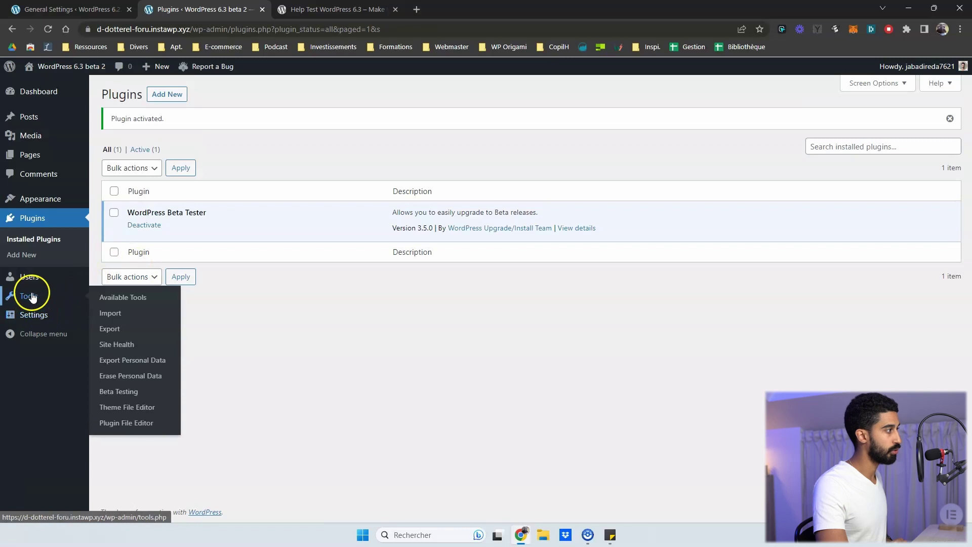
click(115, 393)
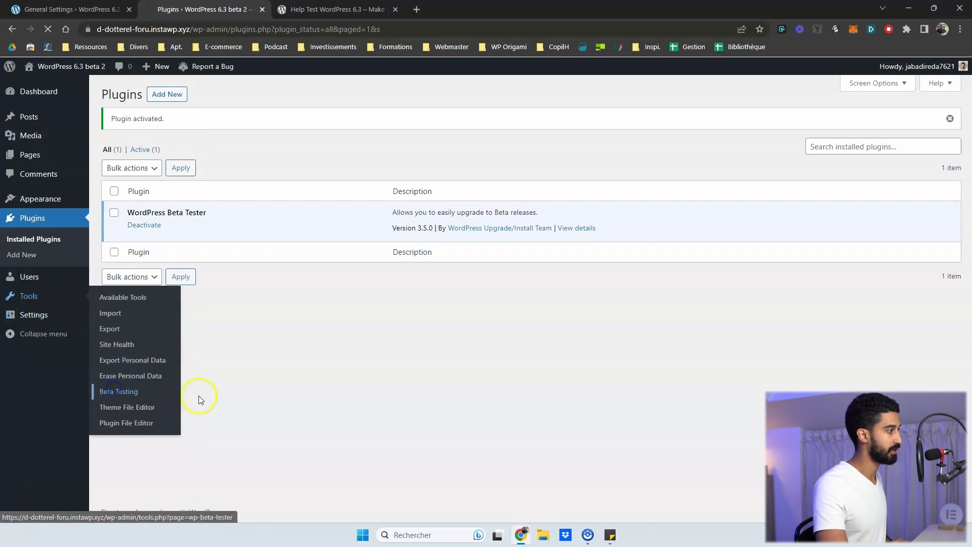
Save Bleeding edge as the update channel with the Beta/RC Only stream, and open the WordPress Updates page.
scroll(152, 390, down, 1)
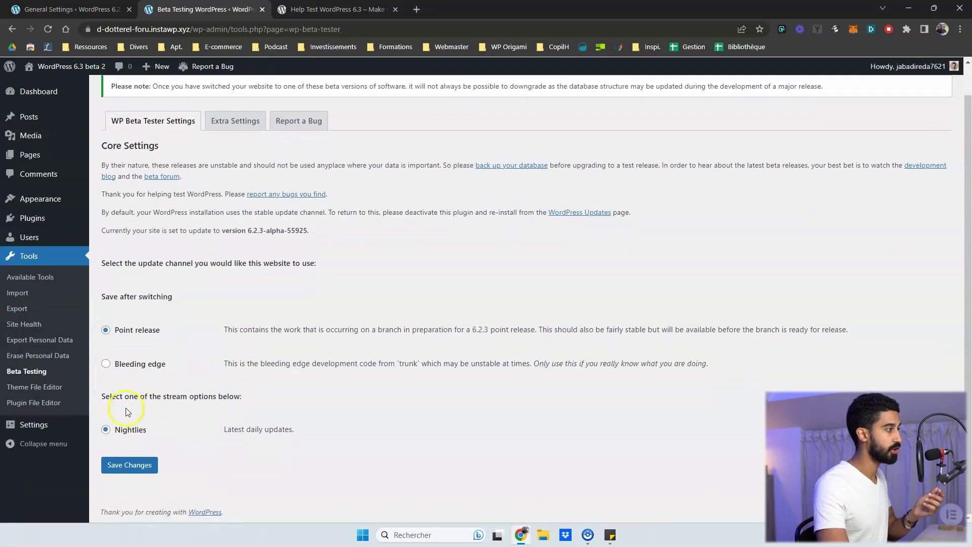
click(108, 365)
scroll(114, 385, down, 2)
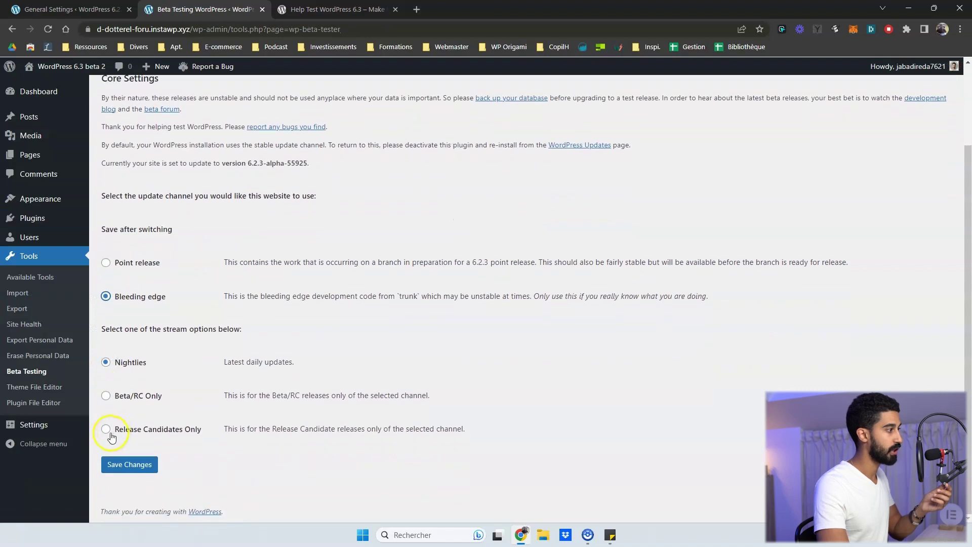
click(104, 397)
click(142, 465)
mouse_move(58, 97)
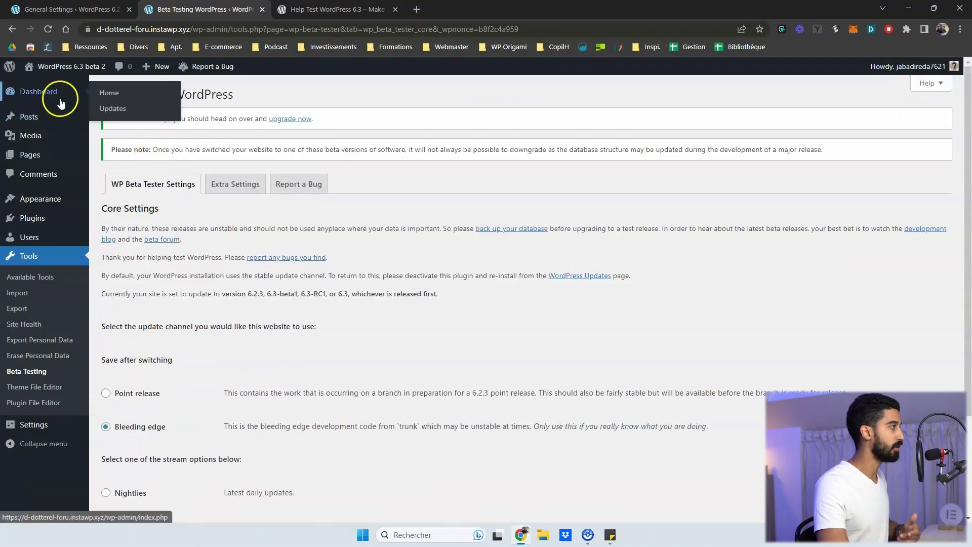
click(119, 109)
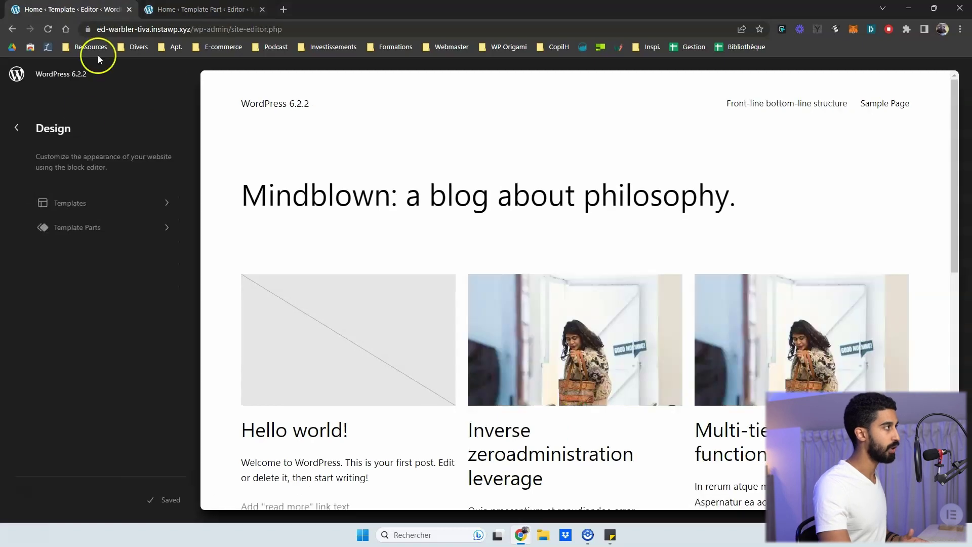
Compare the site editor's Design options on the WordPress 6.2.2 and 6.3 beta 2 sites, including the Navigation section.
click(179, 11)
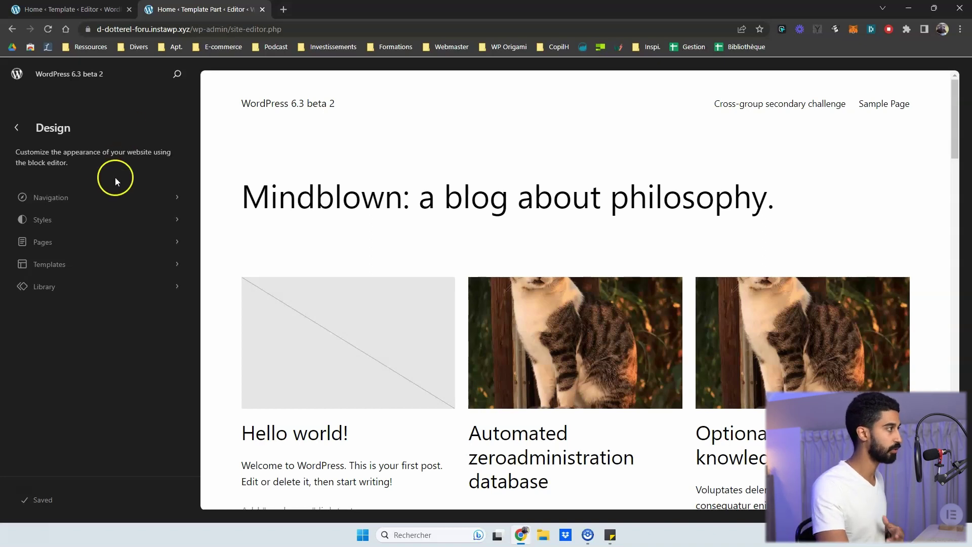
click(83, 204)
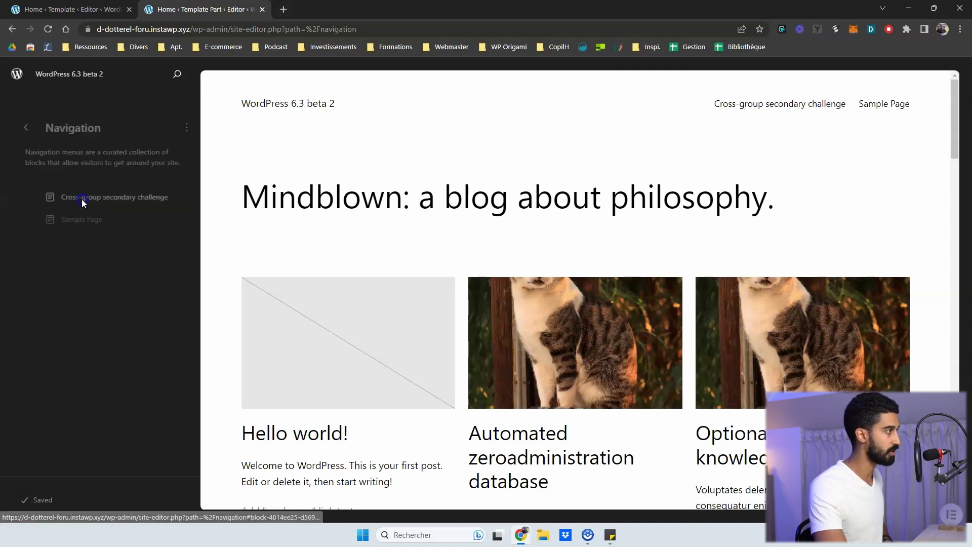
click(18, 126)
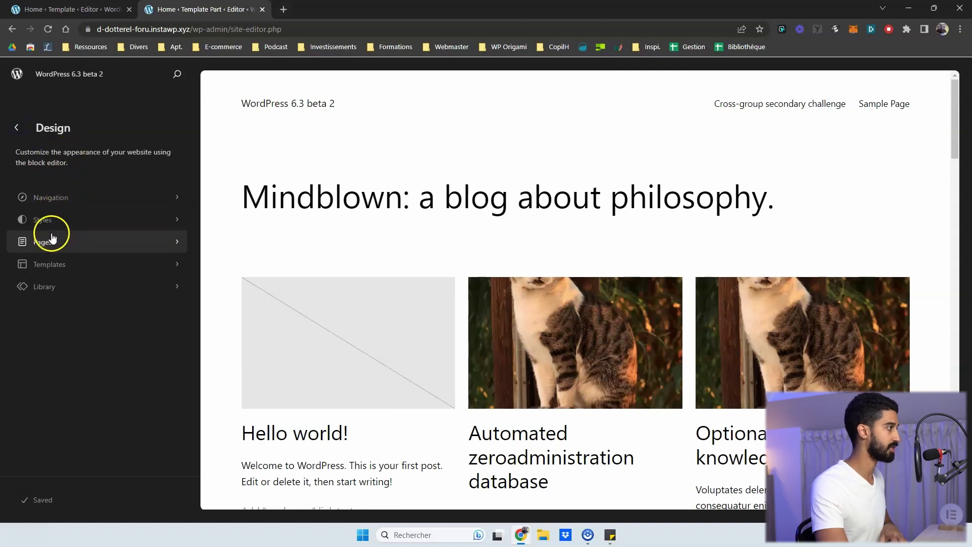
key(ctrl+Page_Up)
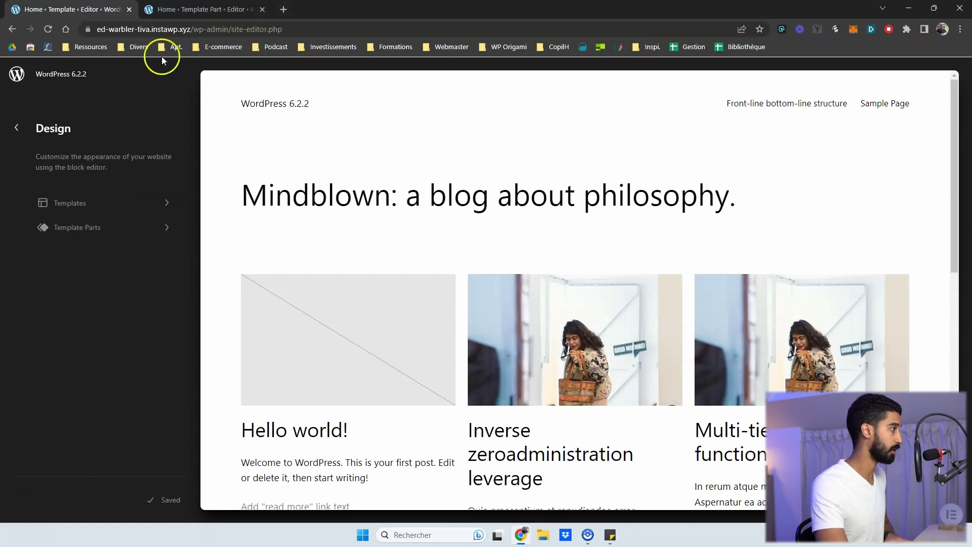
key(ctrl+Page_Down)
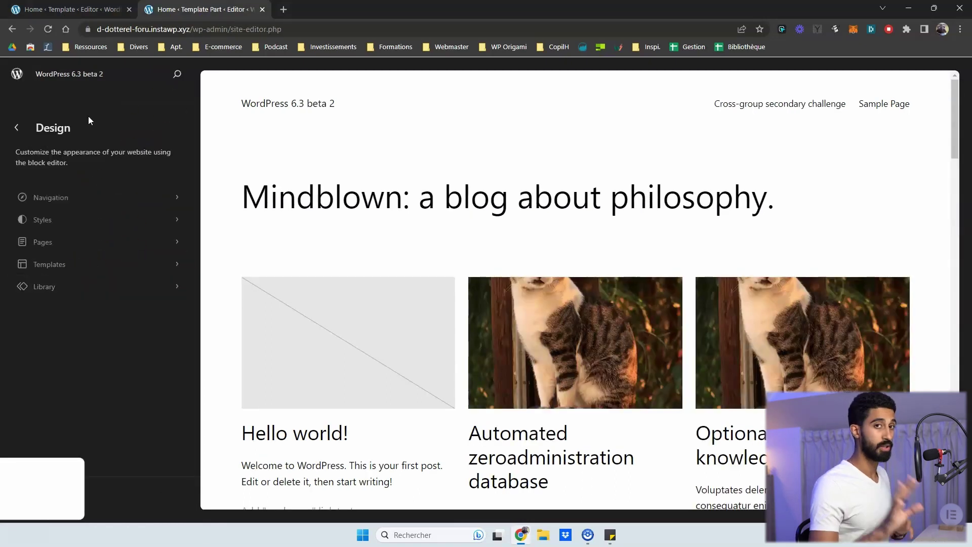
Make the synced navigation menu manually editable and select its Cross-group secondary challenge item.
click(87, 197)
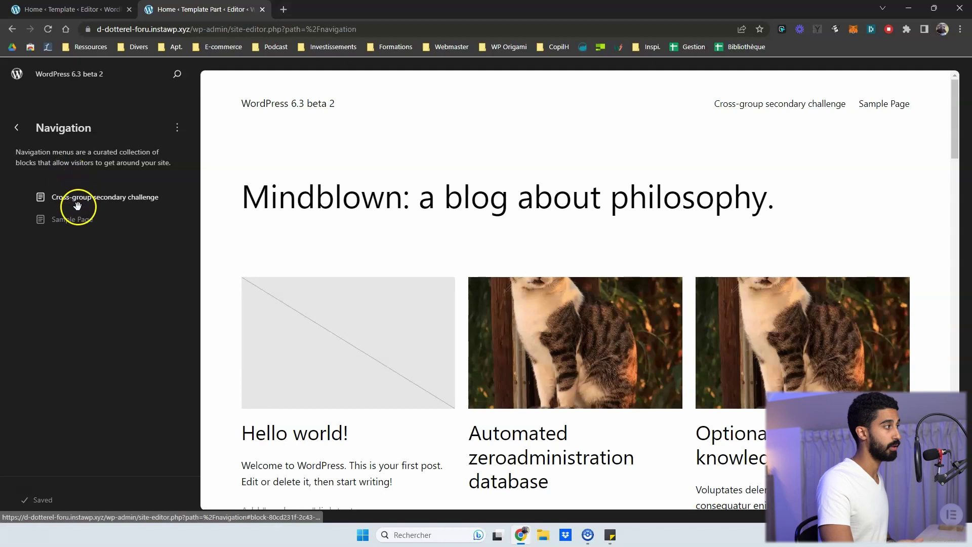
click(177, 128)
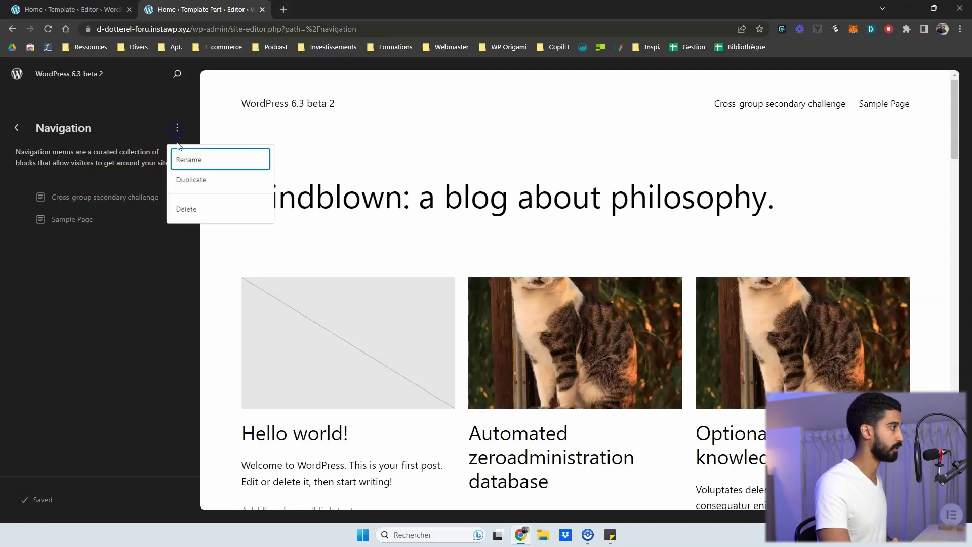
click(88, 197)
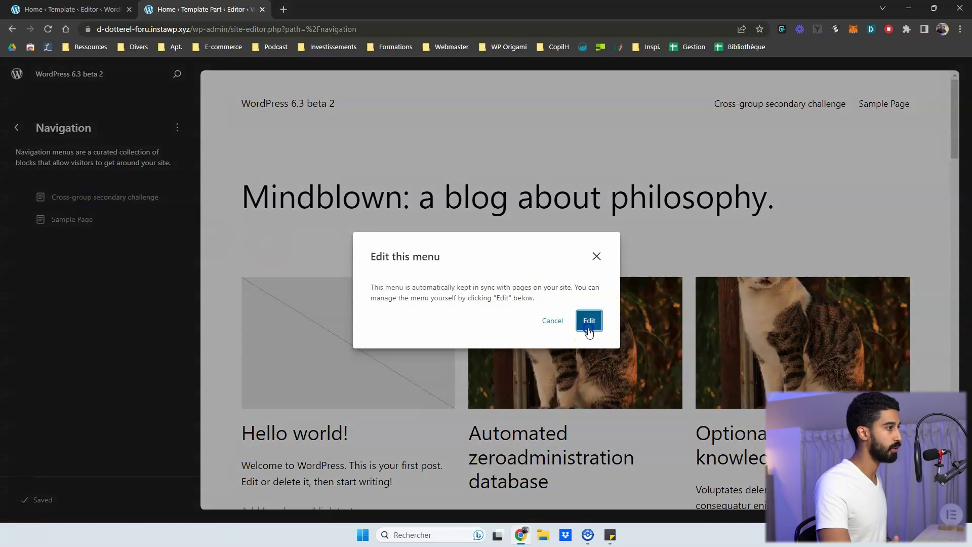
click(587, 322)
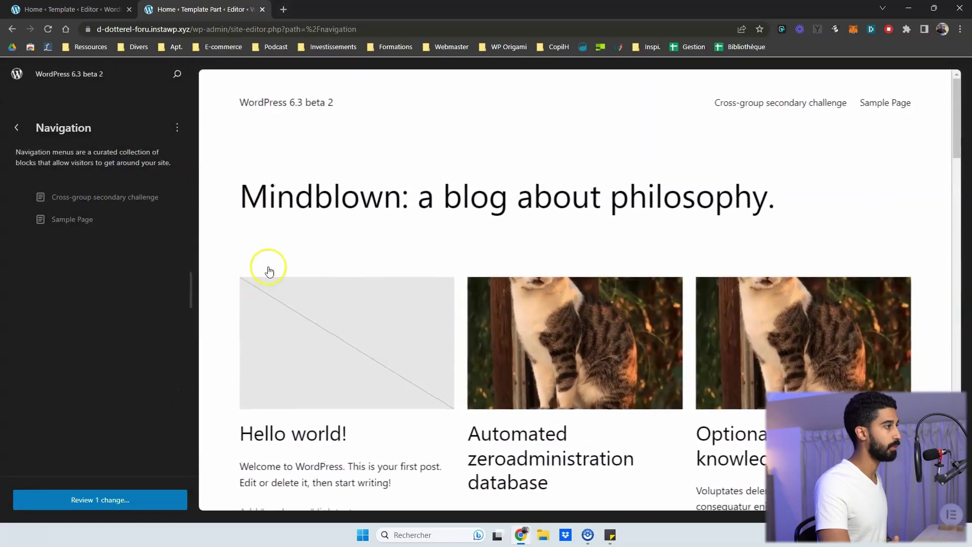
click(152, 197)
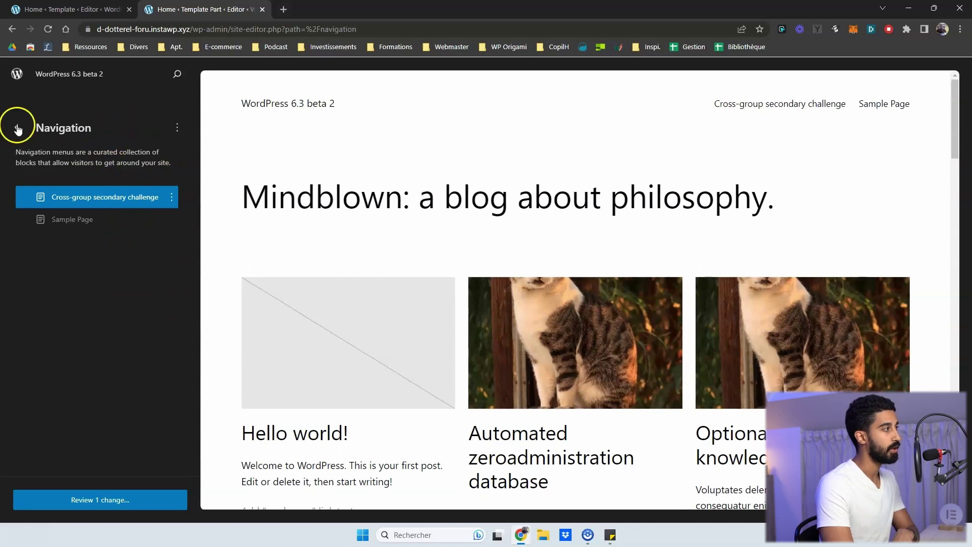
Reopen the Navigation section, check the actions available for the menu, and return to the Design overview.
click(16, 127)
click(57, 199)
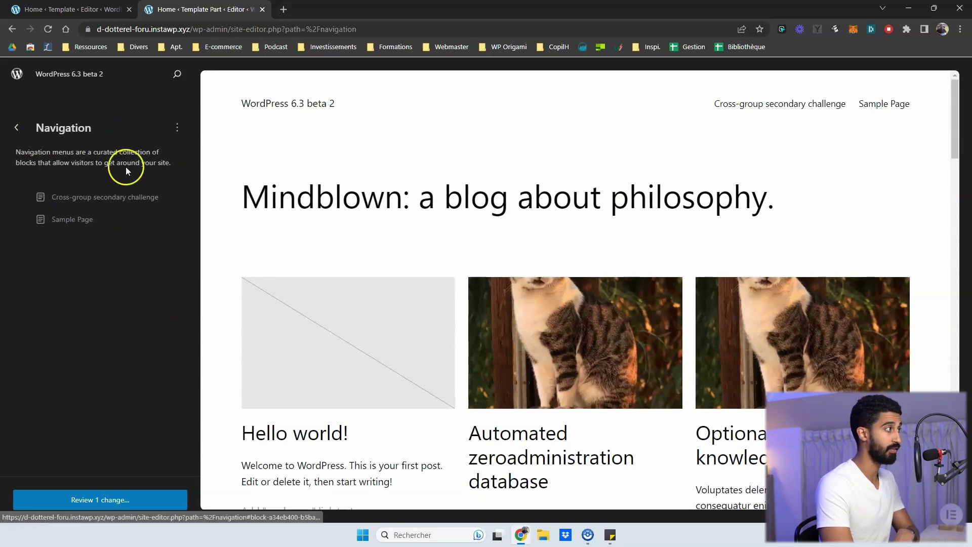
click(175, 133)
key(Escape)
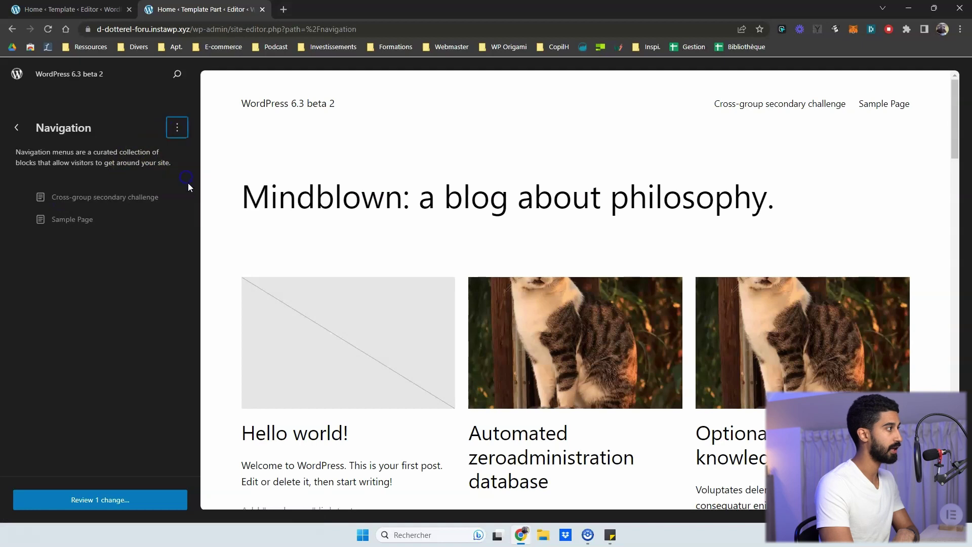
click(18, 133)
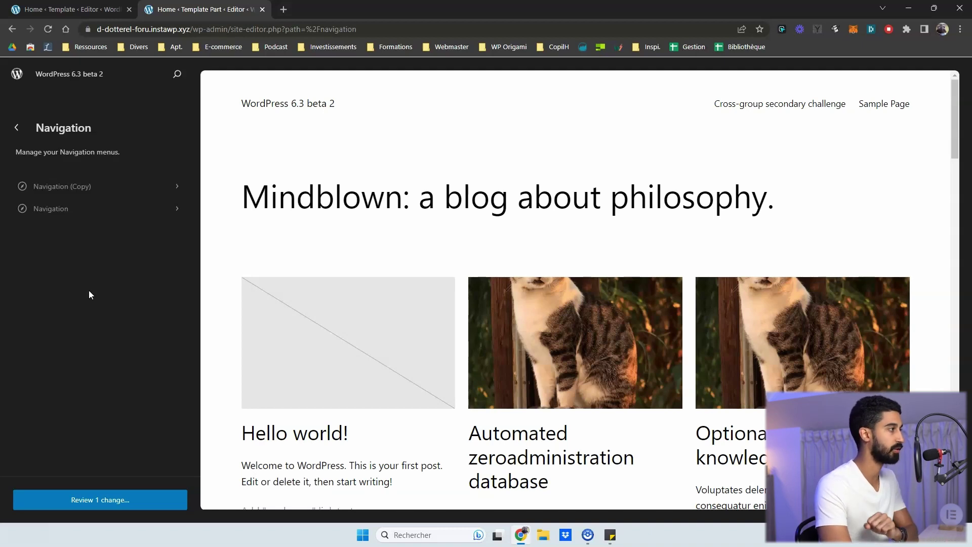
Open the original Navigation menu, rather than its copy, in the editor canvas and view its settings.
click(72, 216)
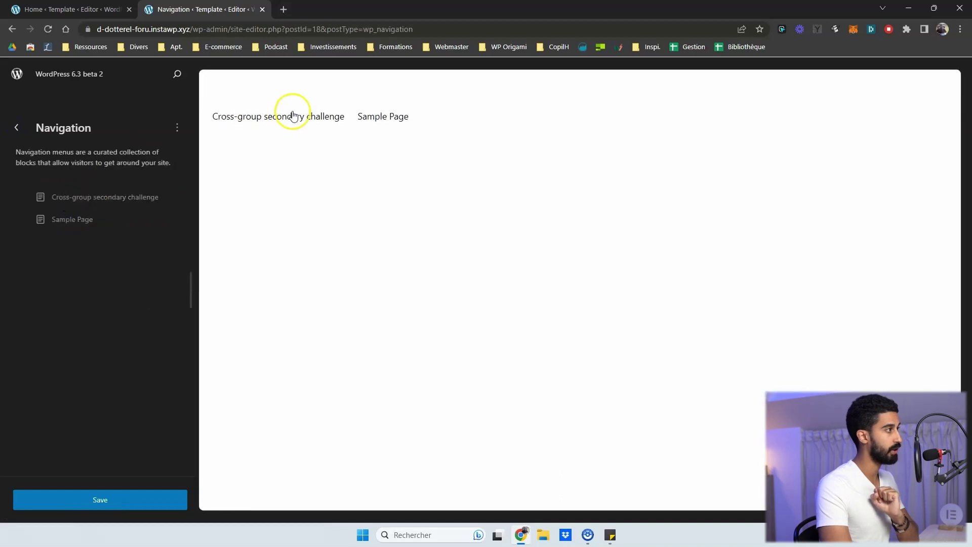
click(286, 118)
click(913, 74)
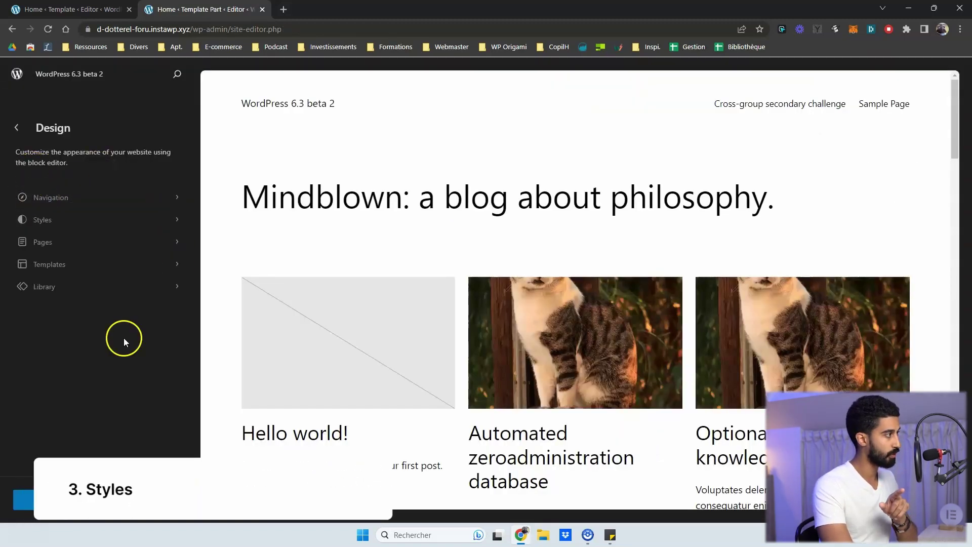
Try the purple, yellow, Block out and Grapes style variations on the theme, and restore the Default style.
click(55, 223)
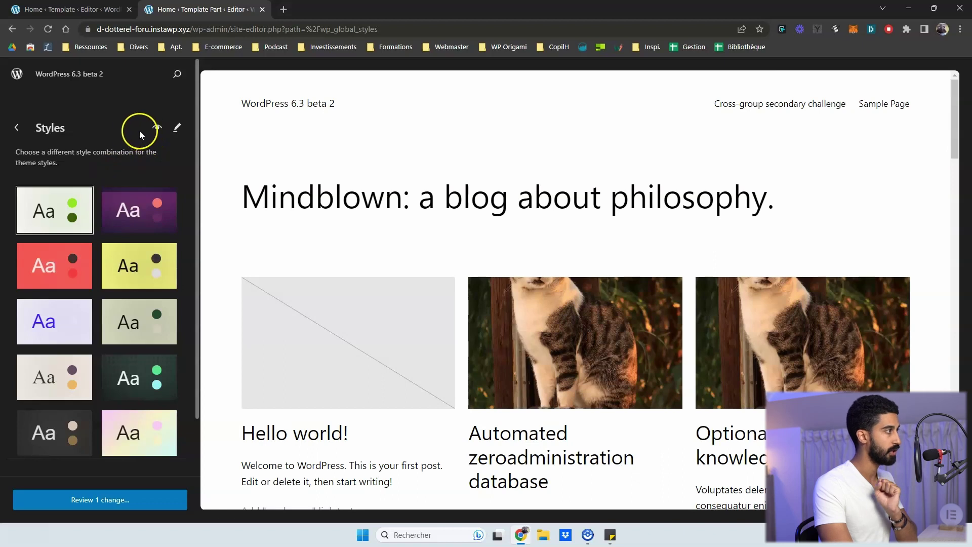
click(141, 222)
click(134, 260)
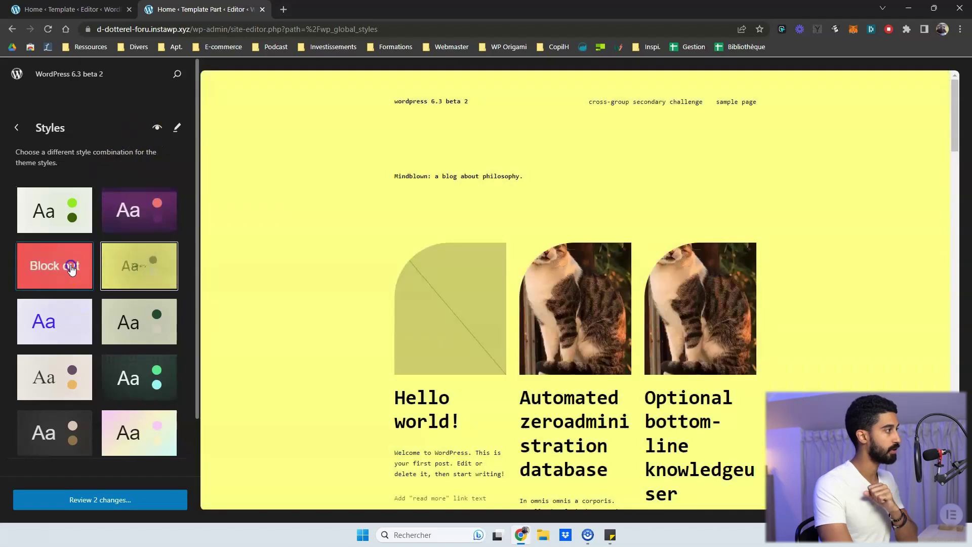
click(65, 264)
click(129, 321)
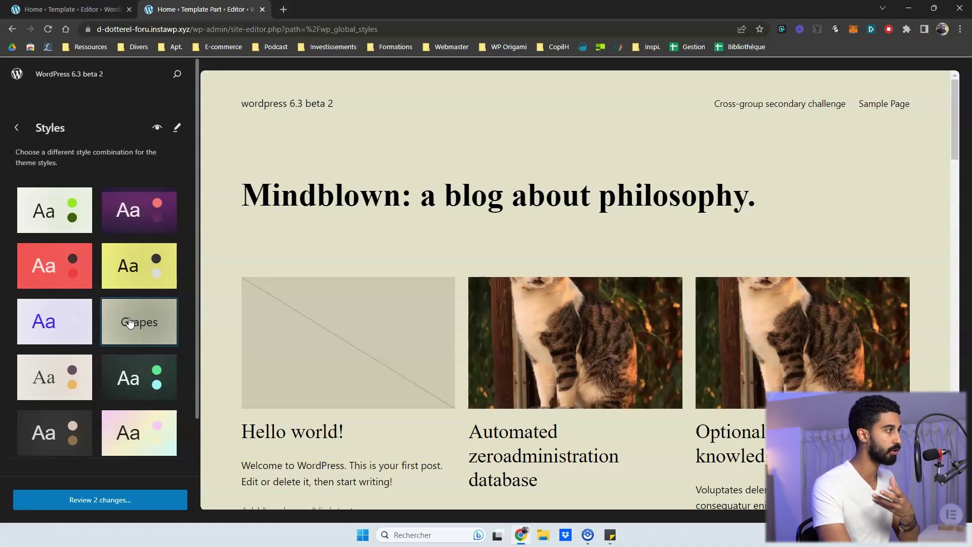
click(74, 214)
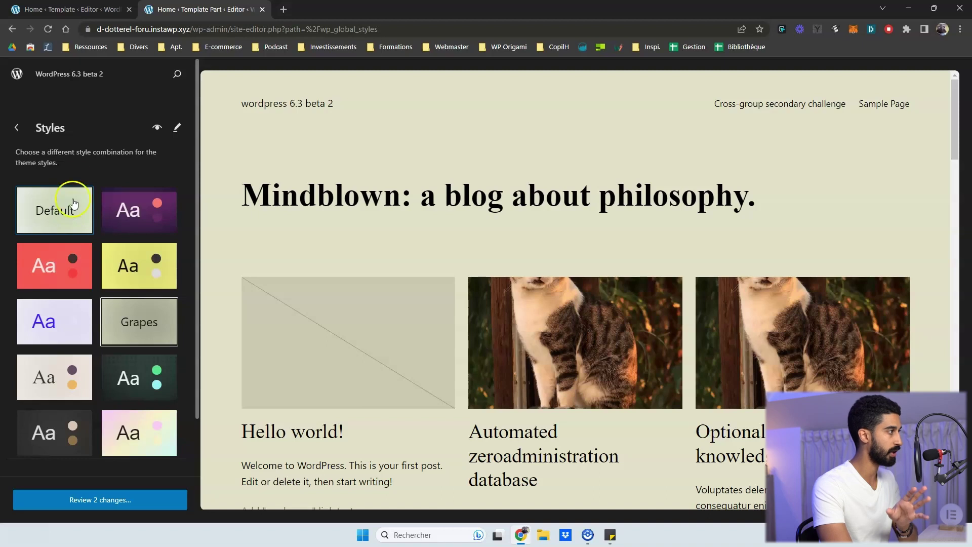
click(106, 141)
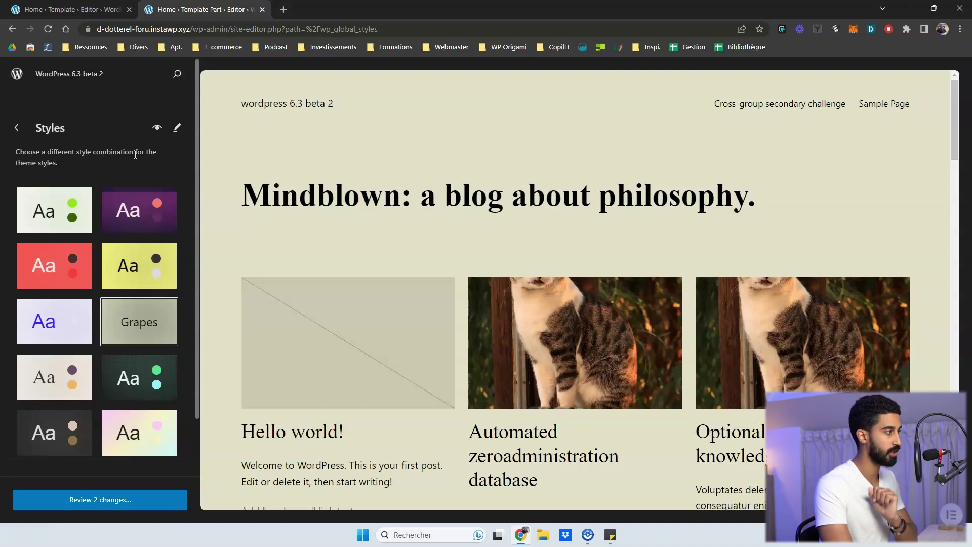
click(70, 211)
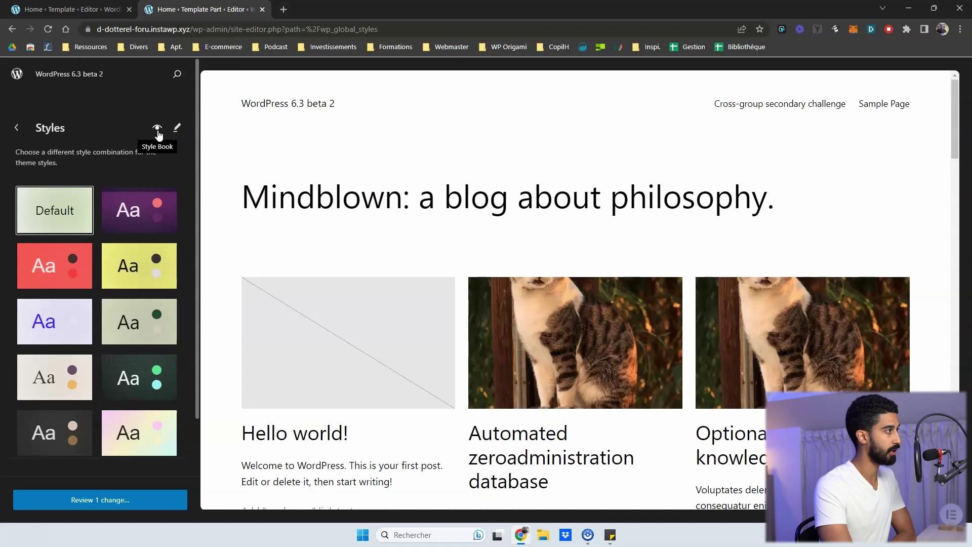
Open the Style Book in the full editor, dismiss the Styles welcome guide, and select the Headings sample.
click(157, 131)
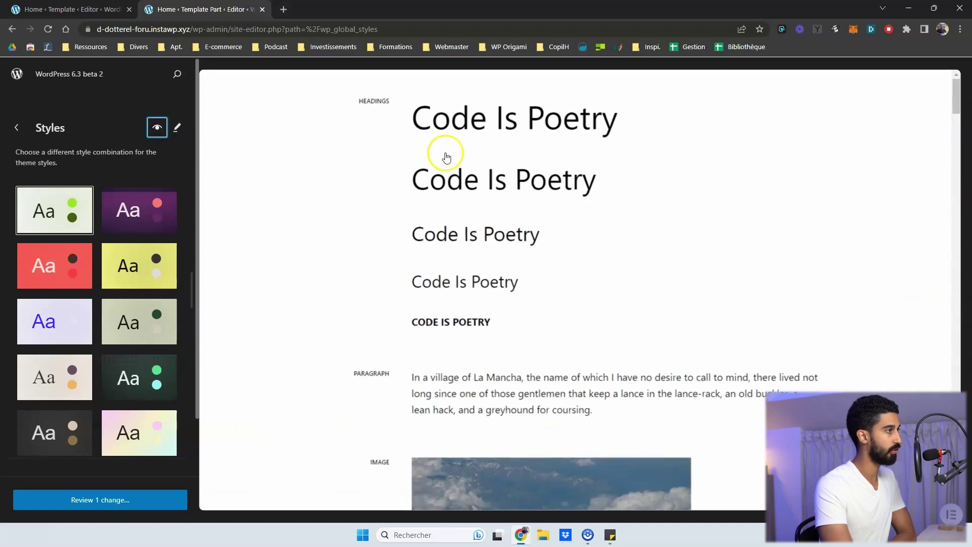
click(494, 144)
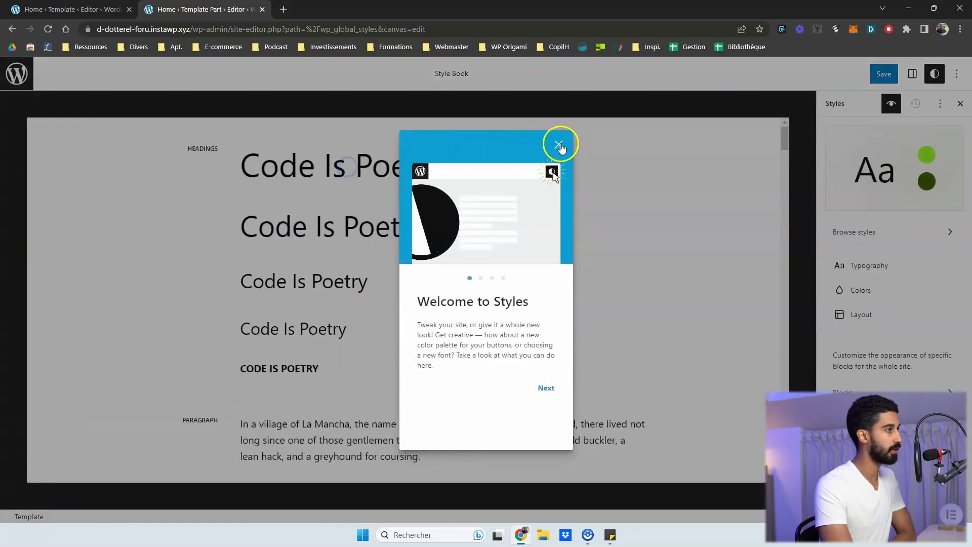
click(561, 144)
click(349, 229)
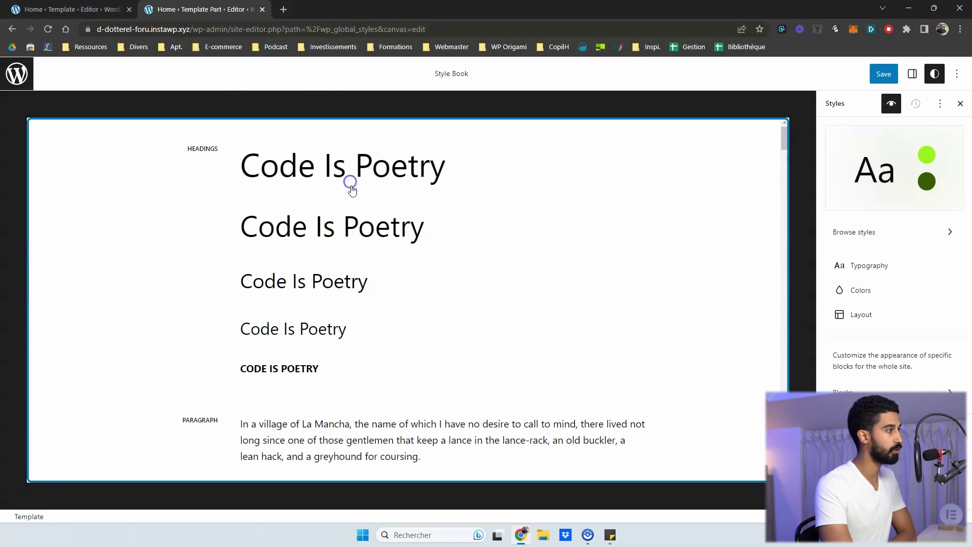
Look through the block samples in the WordPress 6.3 Style Book and return to the Headings sample.
scroll(334, 223, down, 4)
scroll(497, 354, down, 5)
click(567, 325)
scroll(550, 340, up, 4)
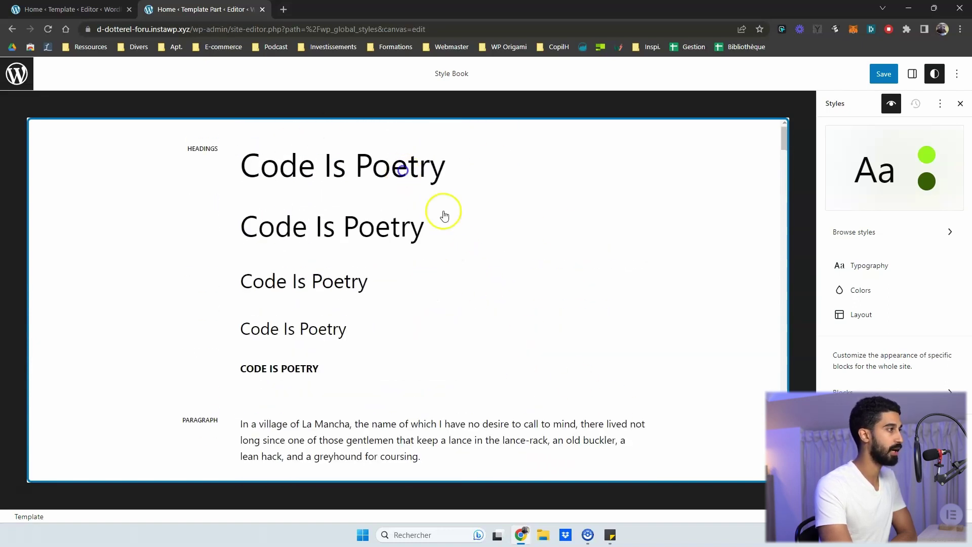
Switch to the WordPress 6.2.2 site, open its Home template in the full editor, and dismiss the welcome guide.
key(ctrl+1)
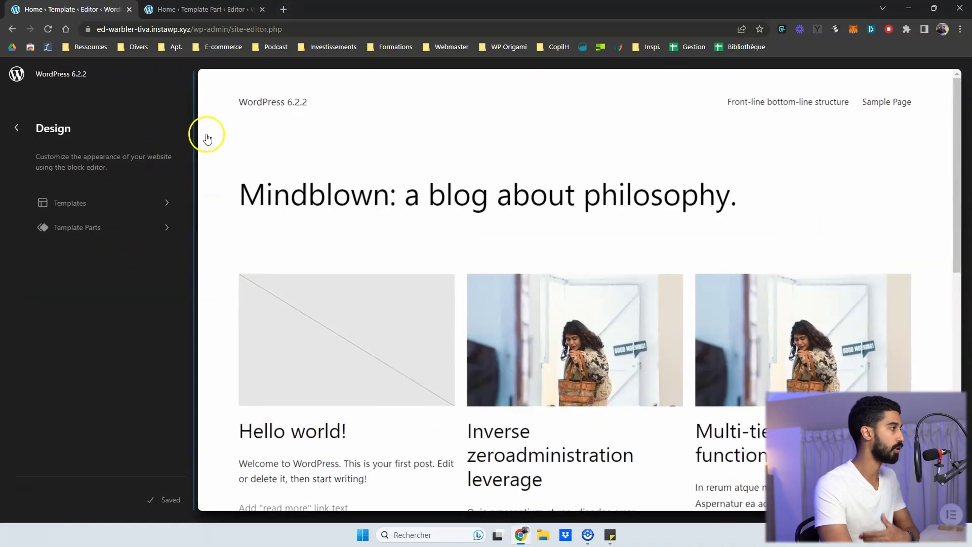
click(96, 208)
click(46, 285)
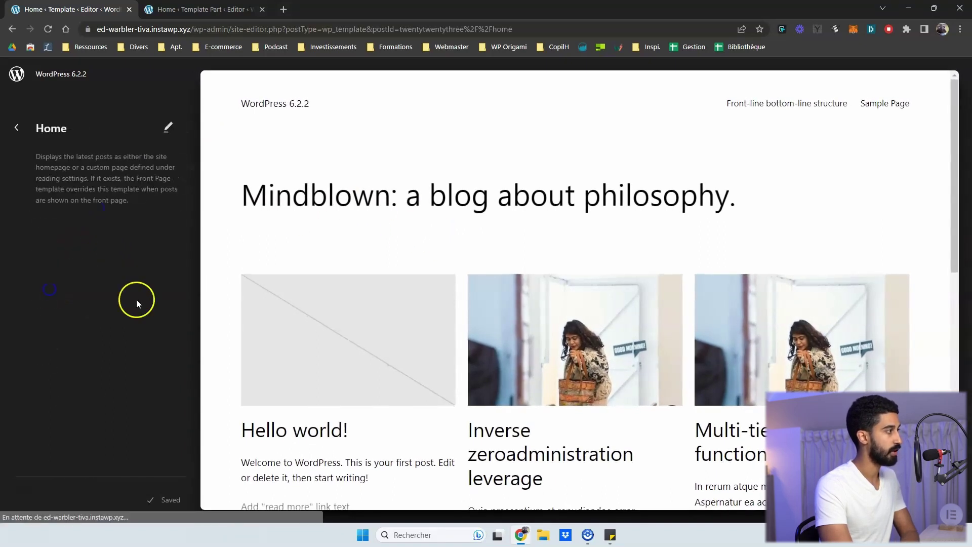
click(369, 236)
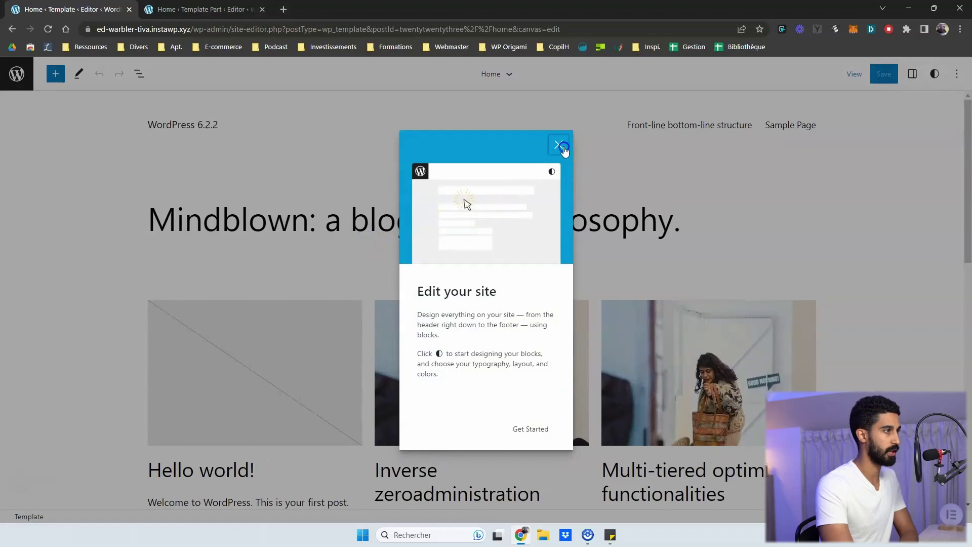
click(559, 145)
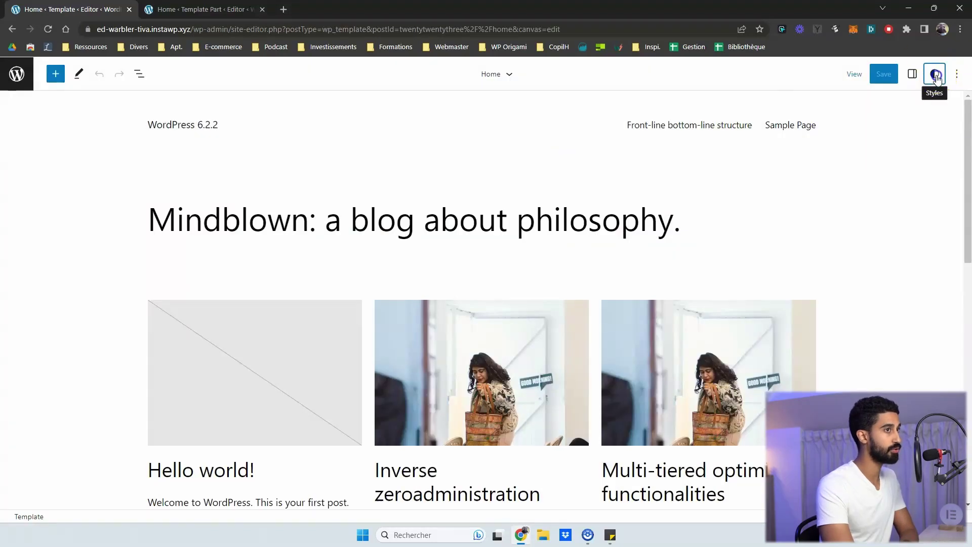
Open the Styles settings, dismiss any welcome guide, and view the available style variations without changing the current one.
click(936, 75)
click(556, 144)
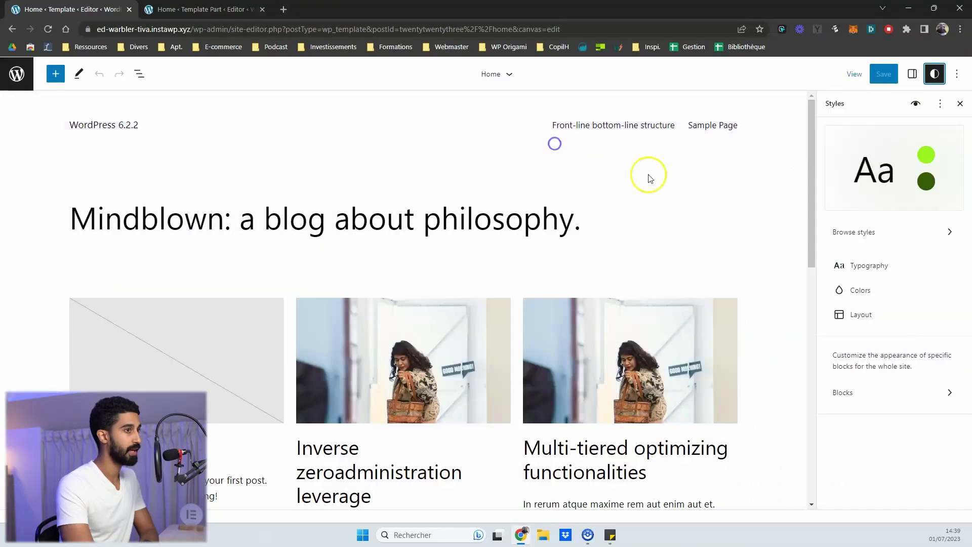
click(854, 233)
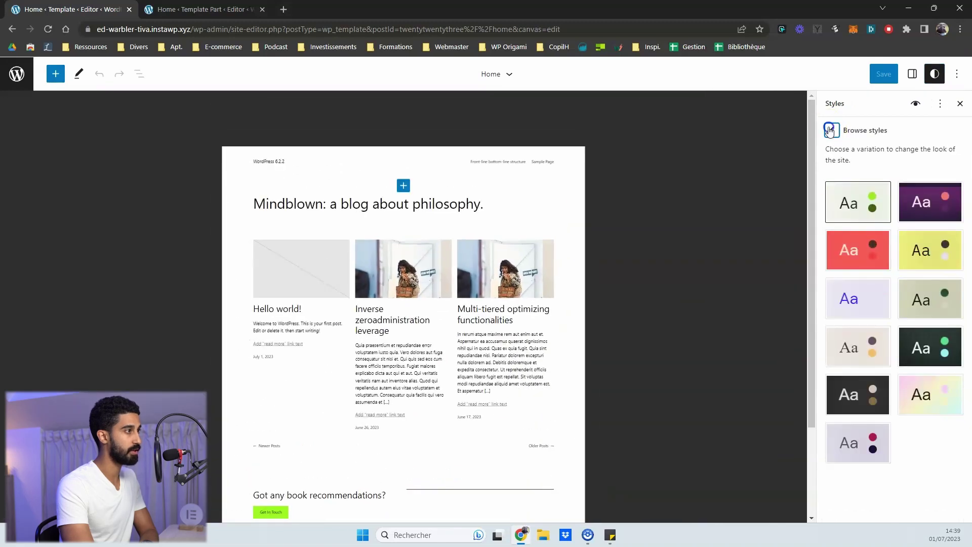
click(831, 130)
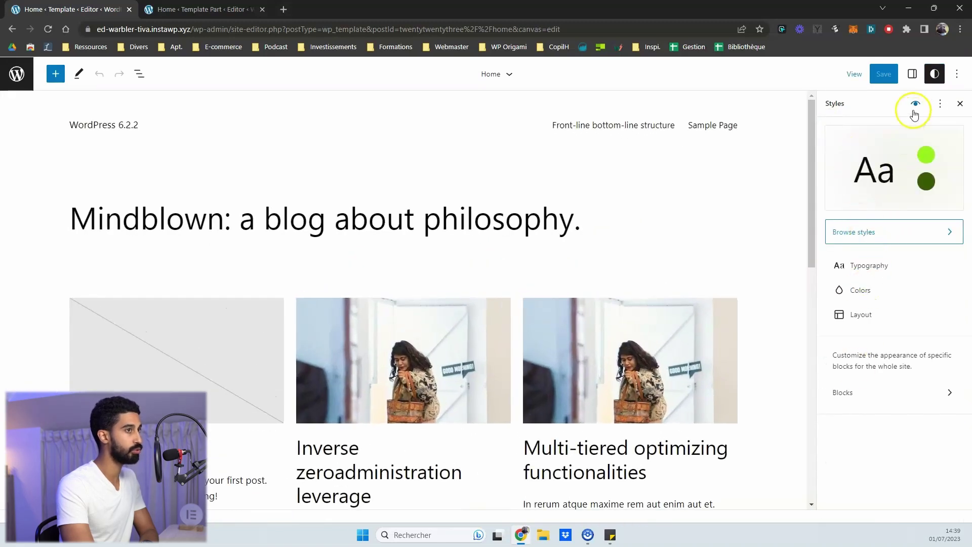
Open the Style Book on the WordPress 6.2.2 site and select the Headings and List samples among its text blocks.
click(915, 109)
click(292, 194)
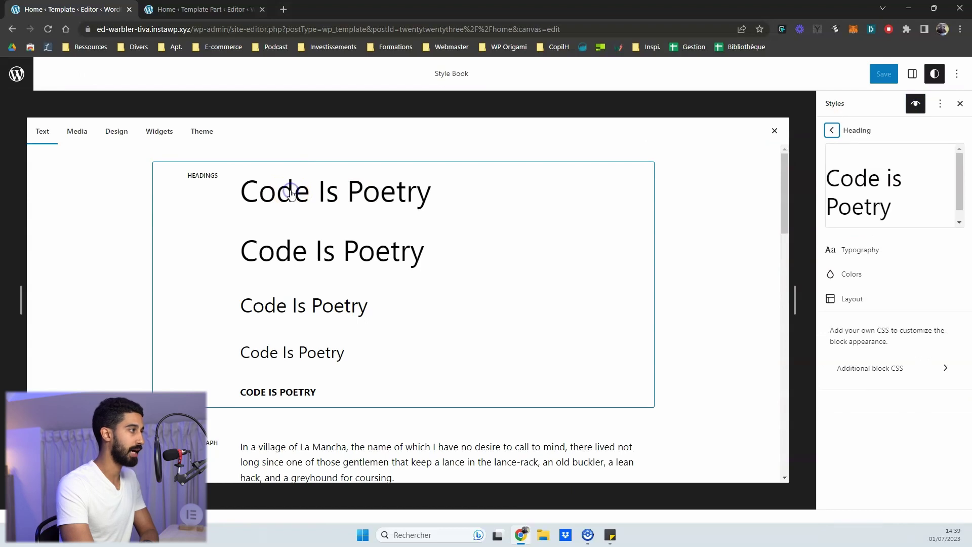
scroll(341, 373, down, 2)
click(321, 341)
scroll(331, 314, down, 3)
click(332, 313)
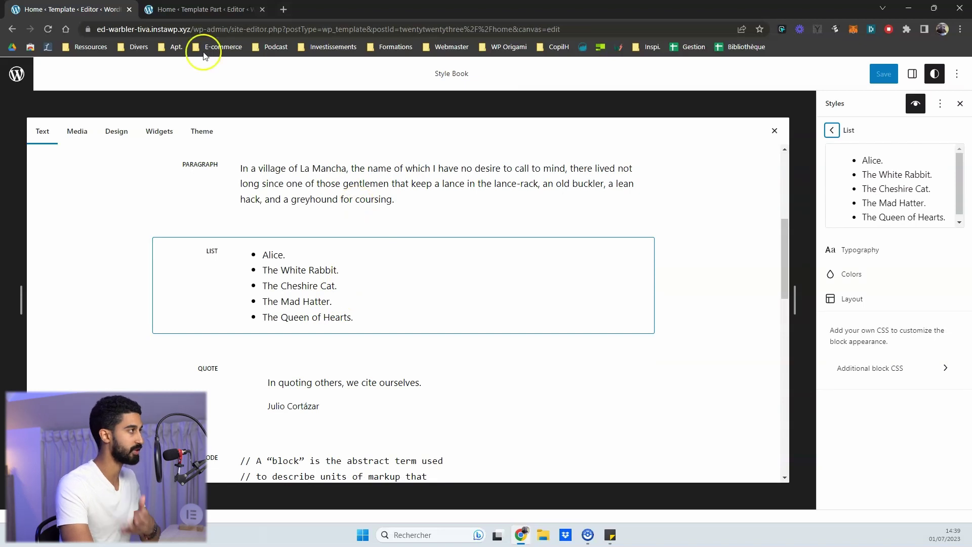
Return to the WordPress 6.3 site and review its Style Book samples down to the image for comparison.
click(356, 210)
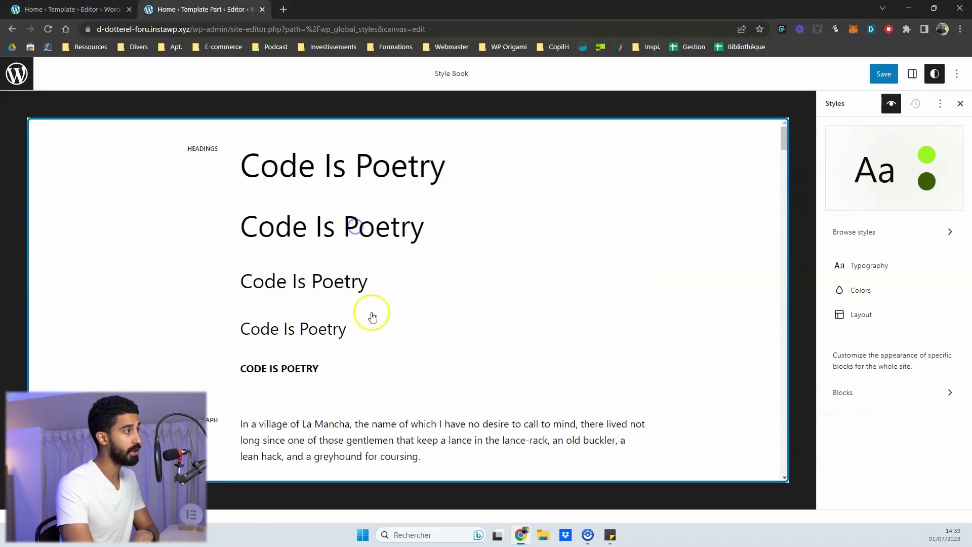
scroll(372, 316, down, 2)
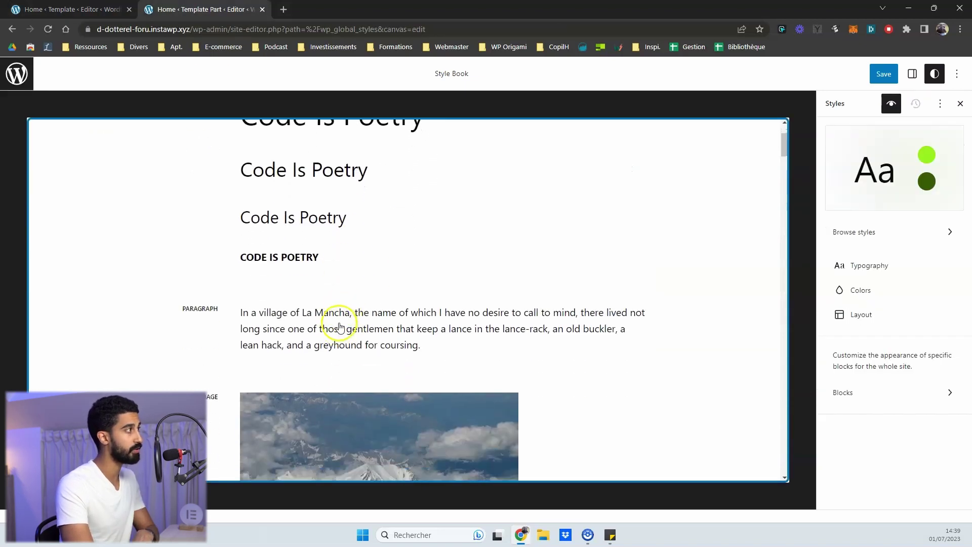
scroll(340, 331, down, 2)
scroll(634, 324, up, 4)
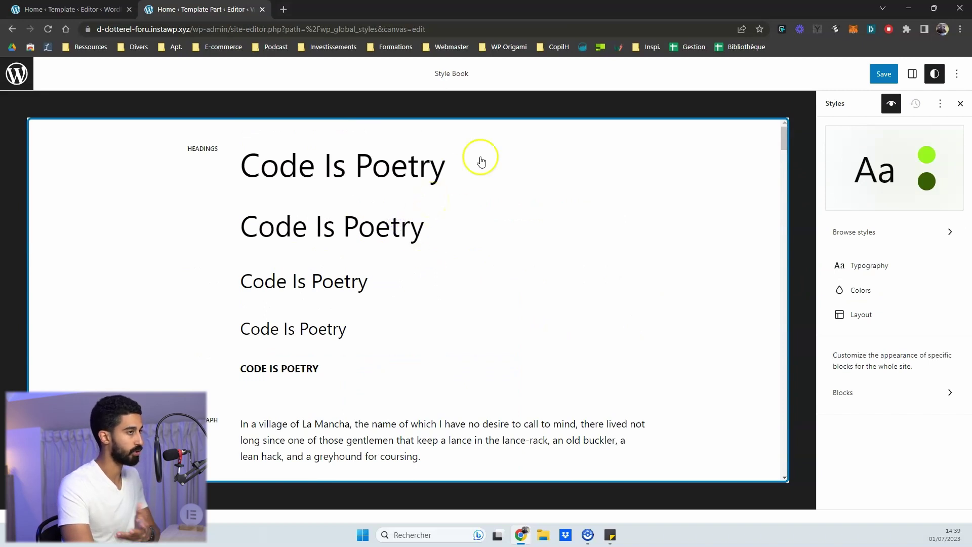
Close the Style Book, inspect how the Home template previews while browsing style variations, and return to the main Styles settings.
key(Escape)
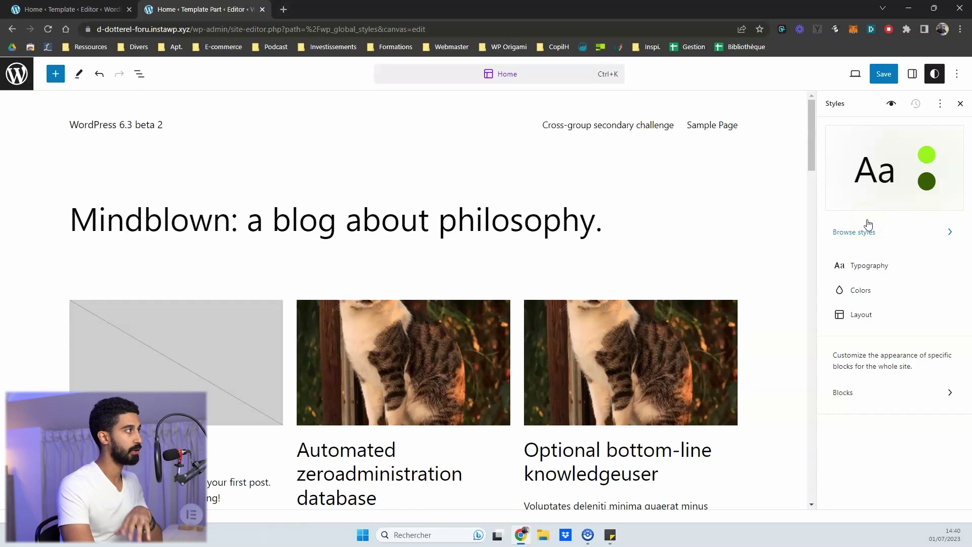
click(860, 232)
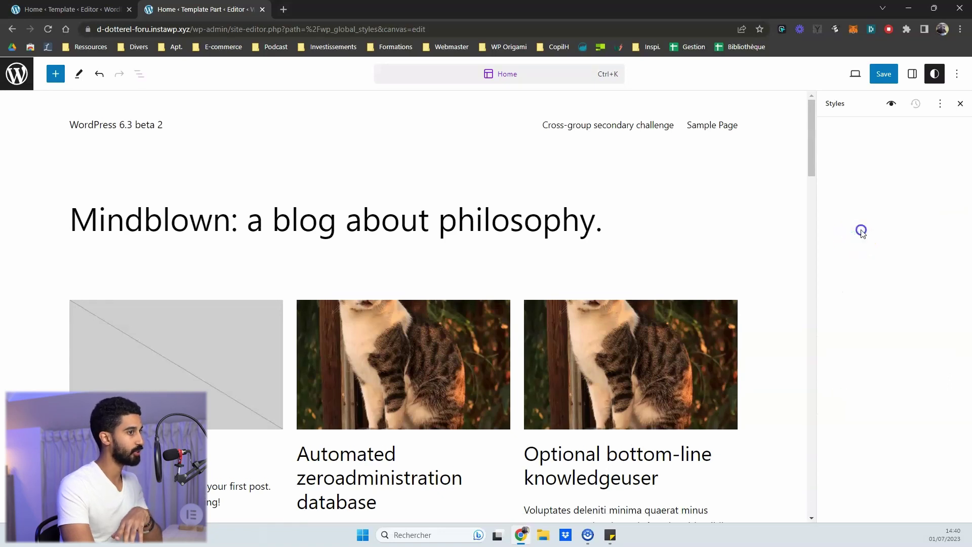
scroll(419, 224, down, 1)
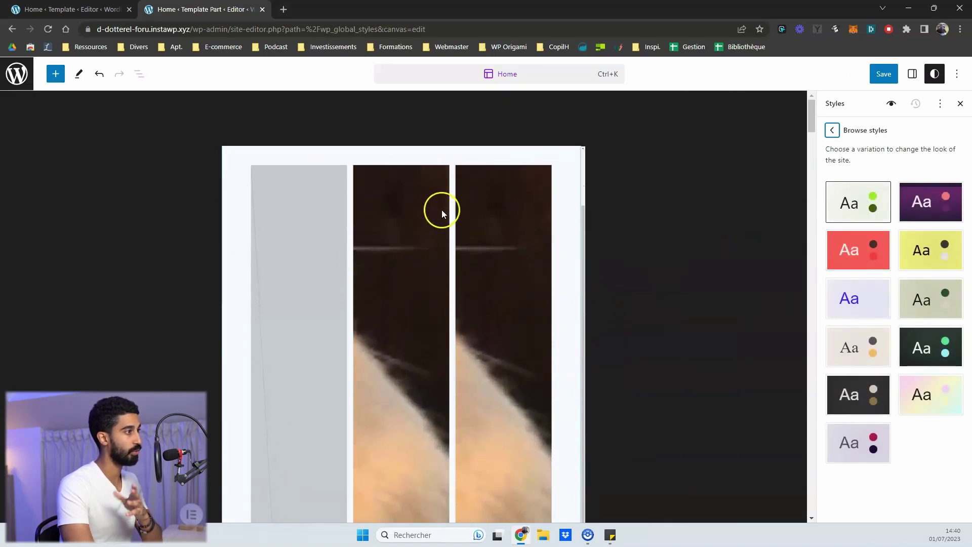
scroll(451, 217, up, 2)
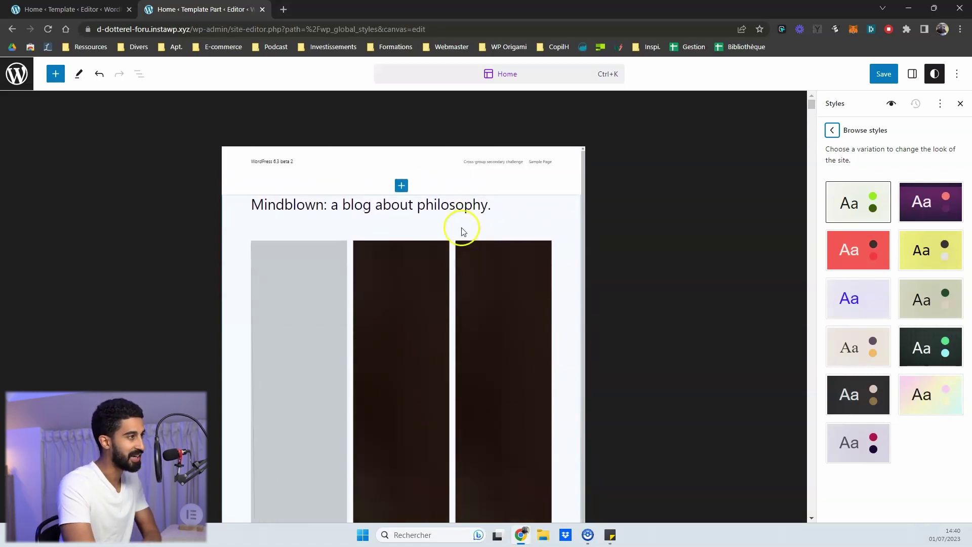
scroll(468, 255, down, 2)
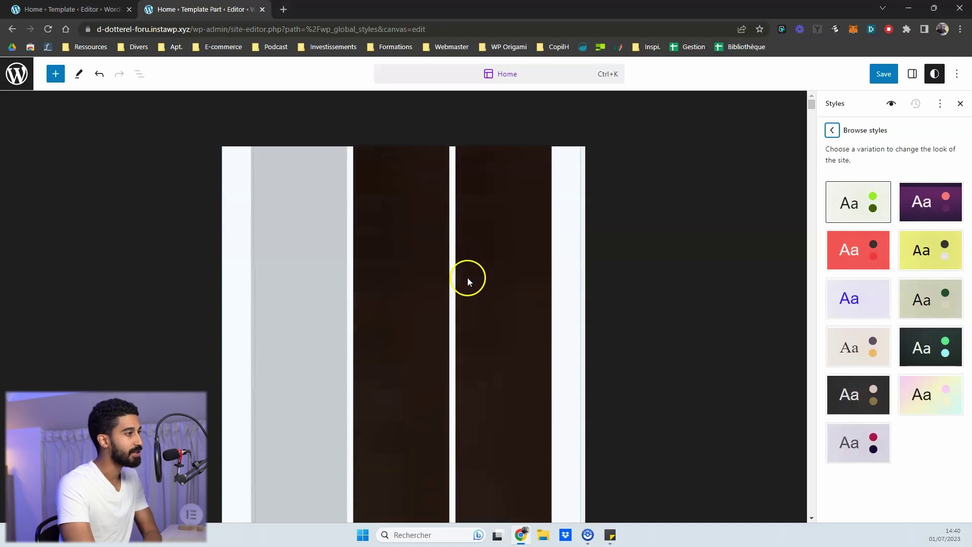
click(832, 130)
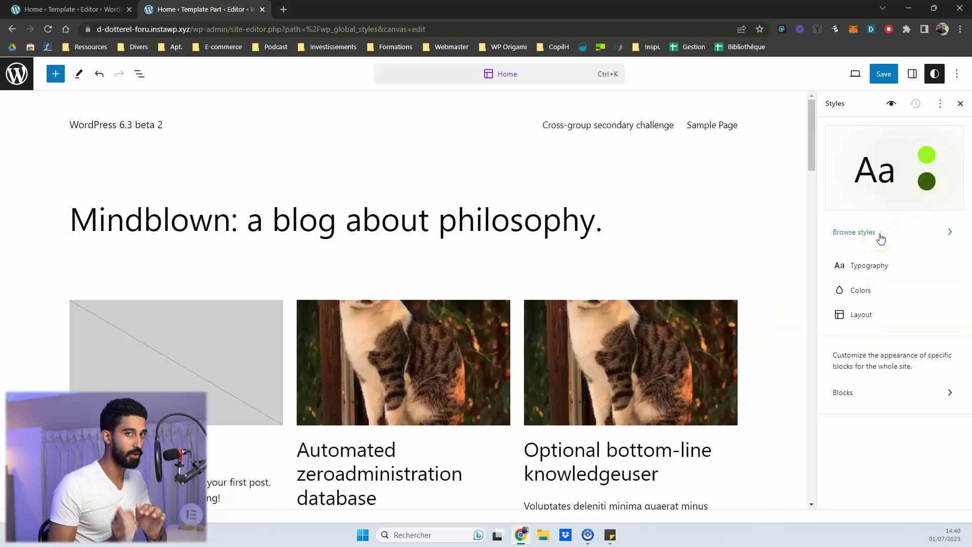
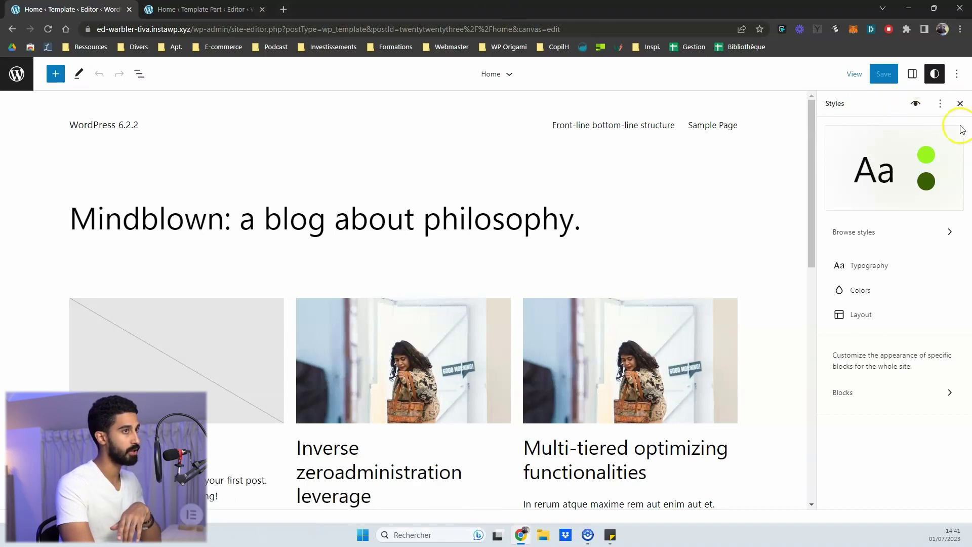
Compare the Styles controls, including Revisions, and the Design overviews of the WordPress 6.2.2 and 6.3 sites.
click(914, 105)
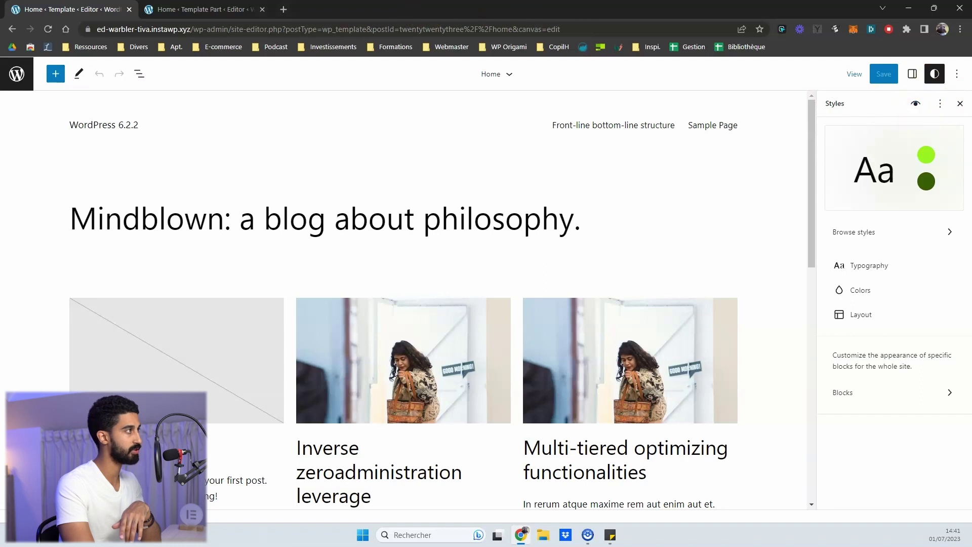
key(ctrl+Tab)
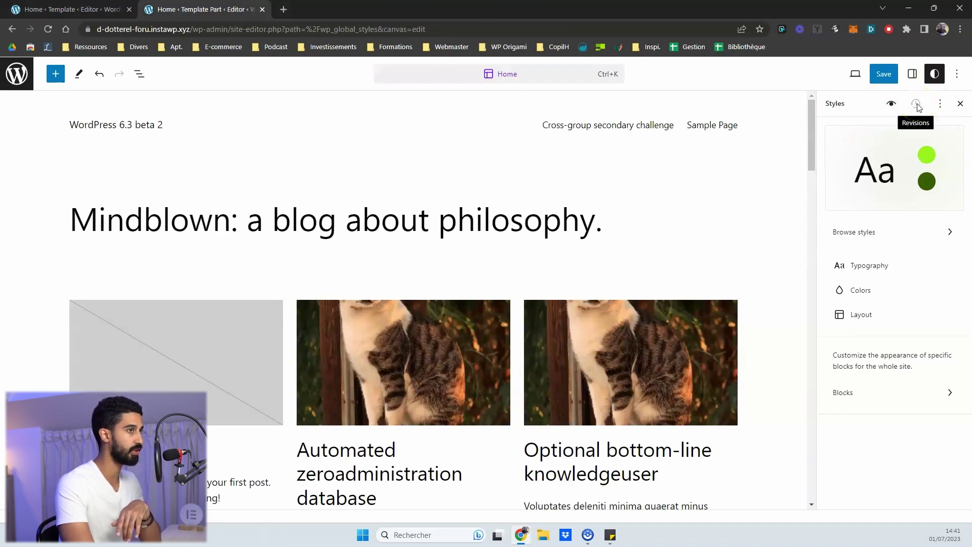
click(70, 9)
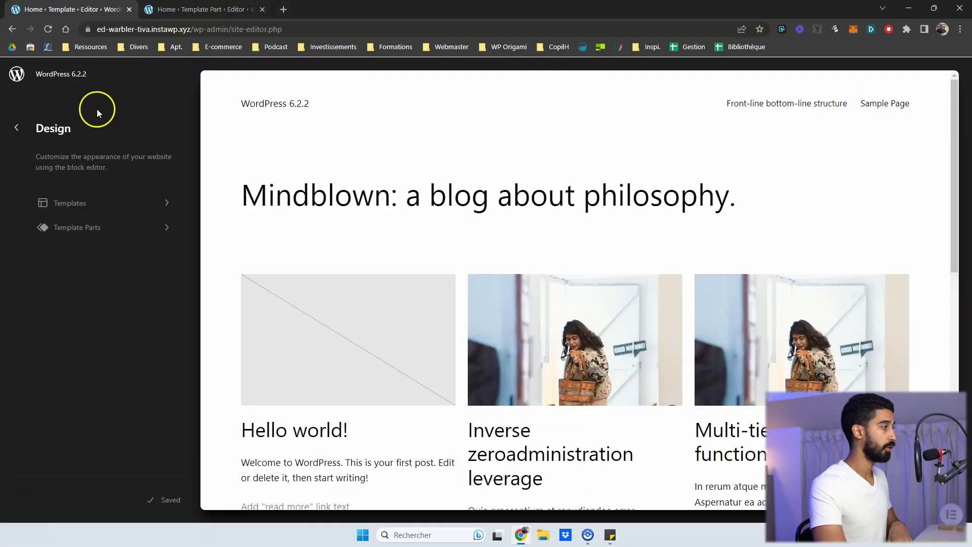
key(ctrl+Tab)
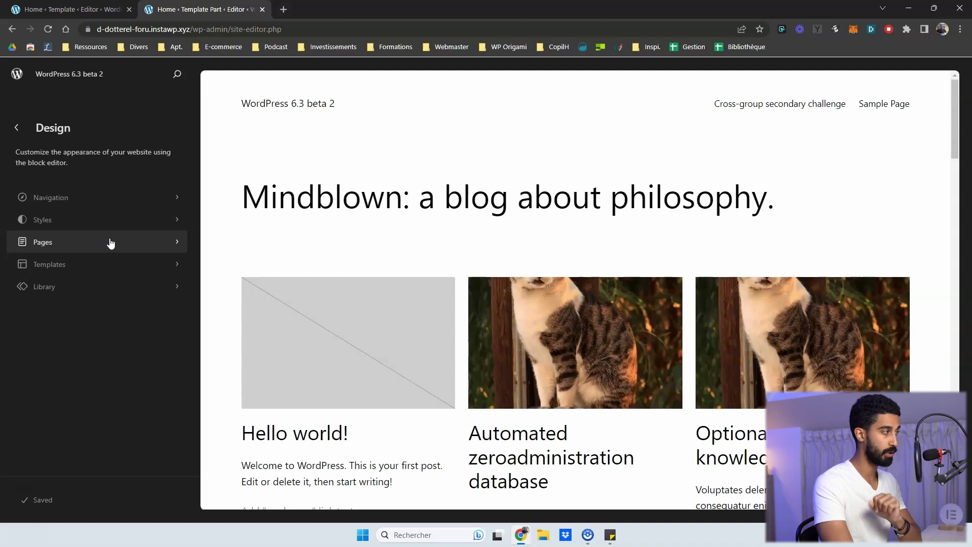
Open the Pages section on the 6.3 site and check its options for drafting a page and managing all pages, without creating one.
click(101, 239)
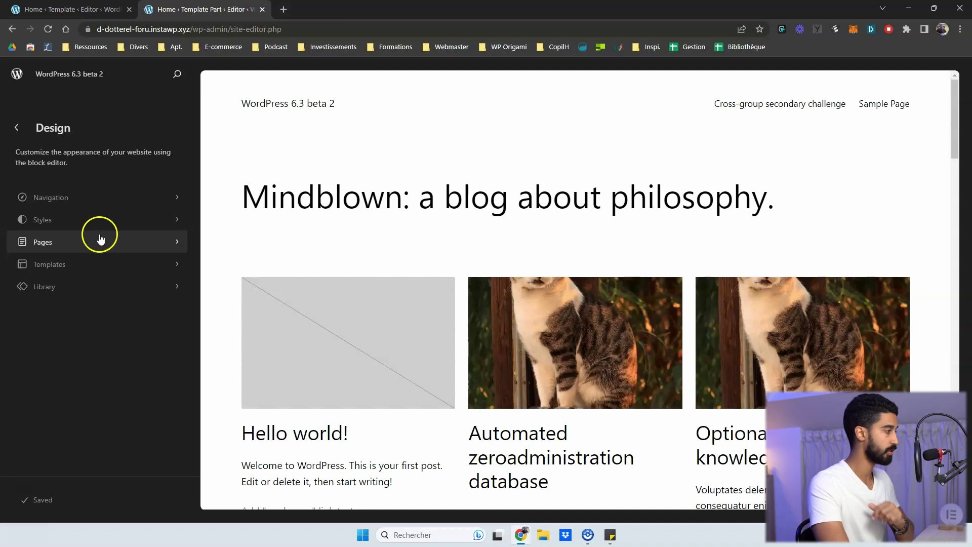
click(66, 244)
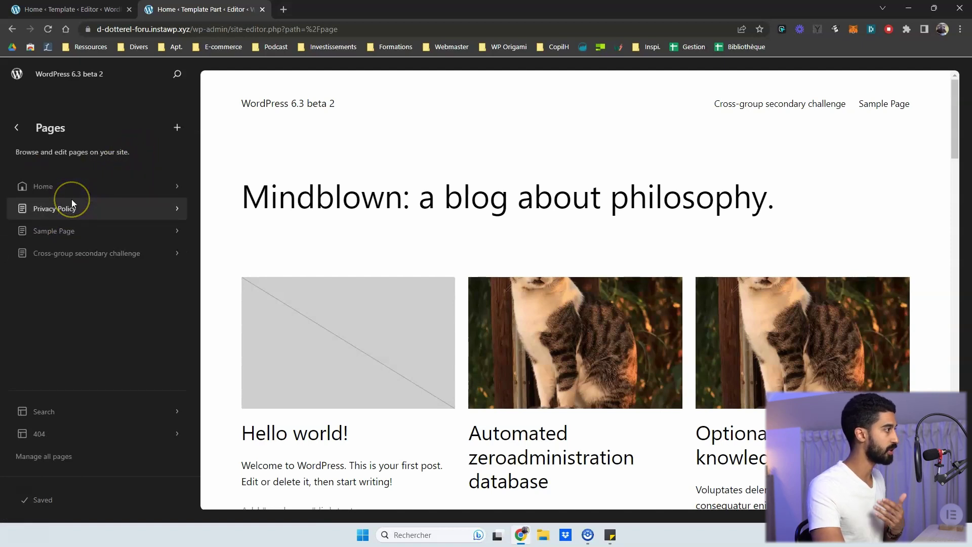
click(178, 128)
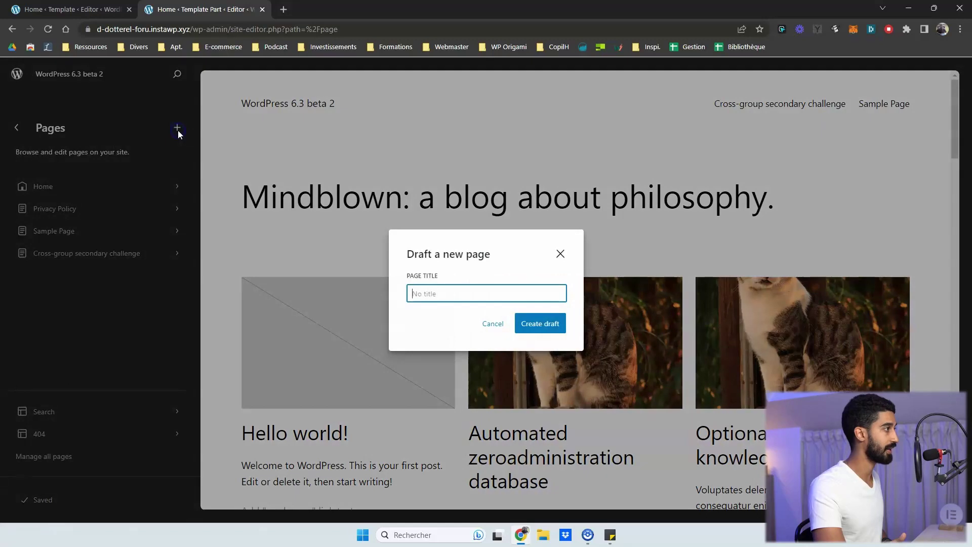
click(491, 322)
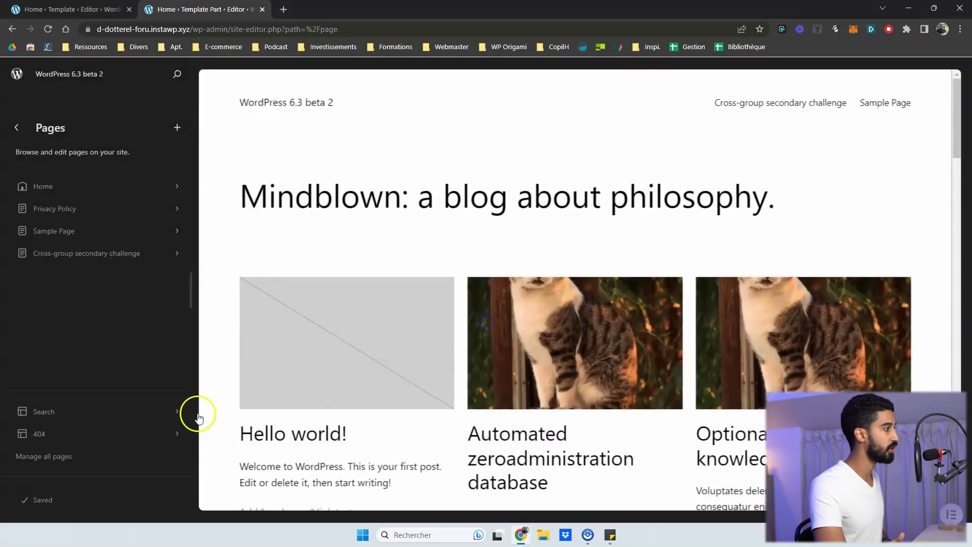
click(39, 458)
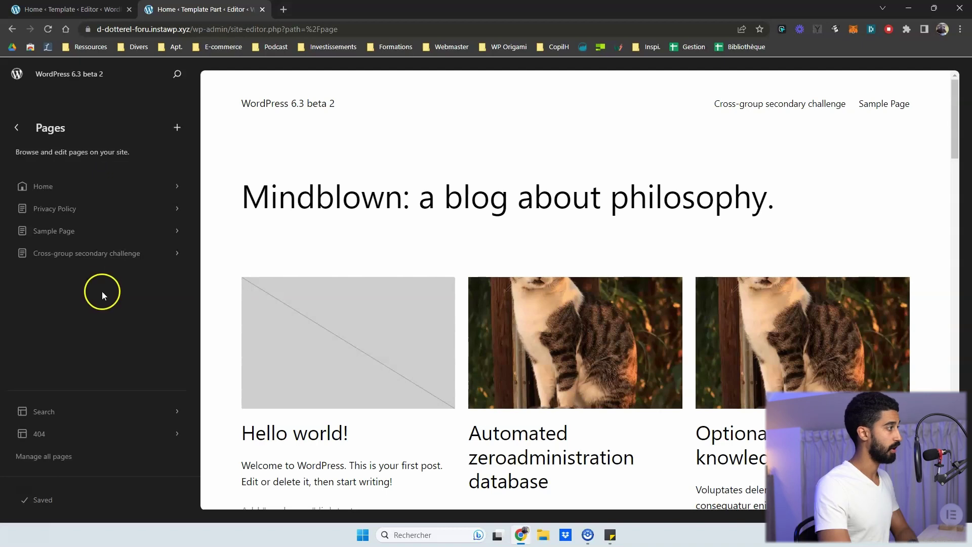
Open Sample Page in the full editor and select the first paragraph of its content.
click(65, 232)
click(174, 128)
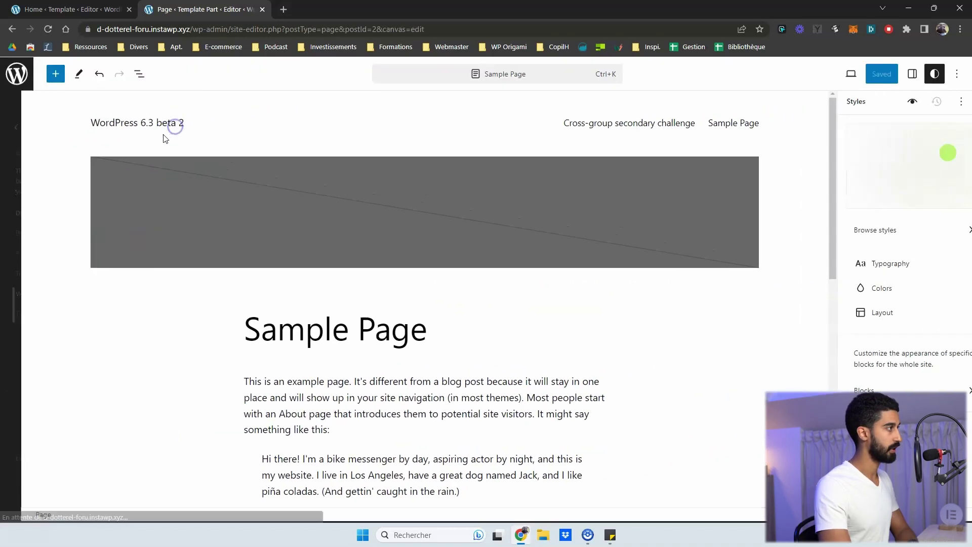
scroll(239, 321, down, 2)
click(307, 282)
click(434, 216)
click(357, 288)
Select the paragraph inside the bike messenger quote, followed by the Sample Page title block.
scroll(334, 284, down, 3)
click(370, 195)
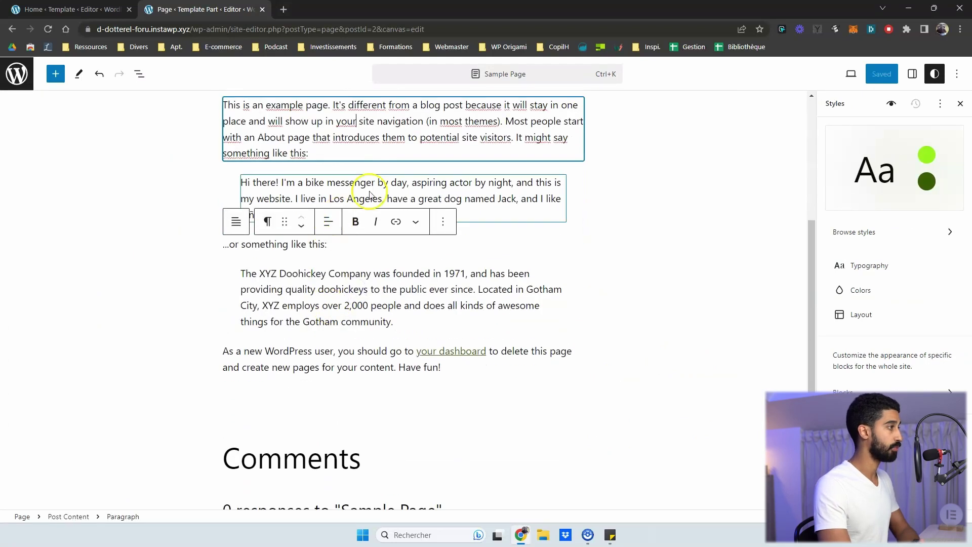
scroll(304, 202, up, 2)
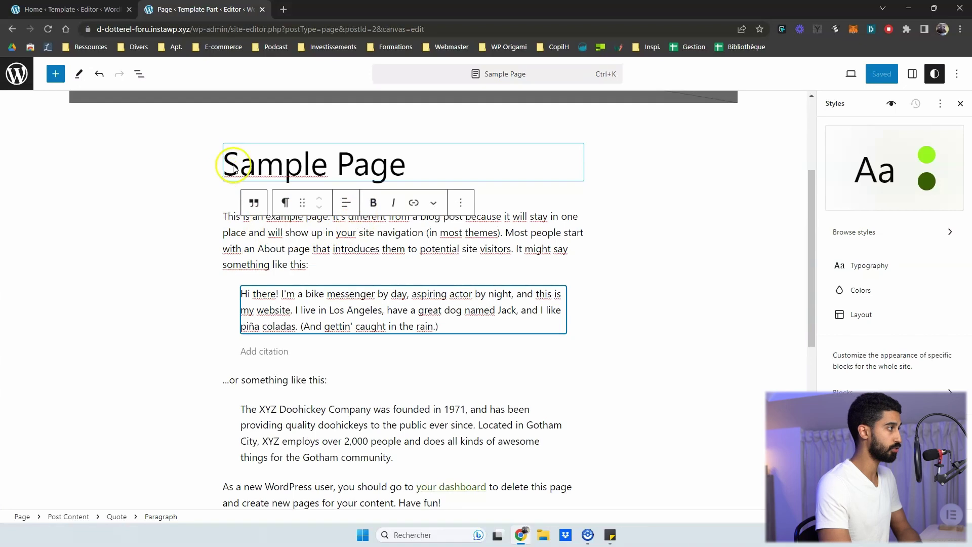
click(232, 167)
scroll(231, 172, up, 2)
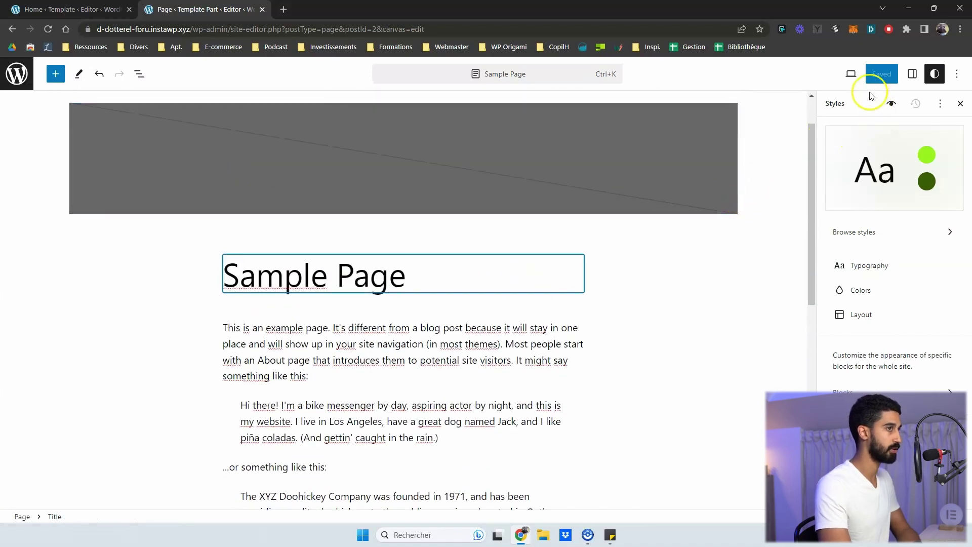
Open the settings of the title block and switch to the page settings to view the Summary, Content and Template sections.
click(912, 74)
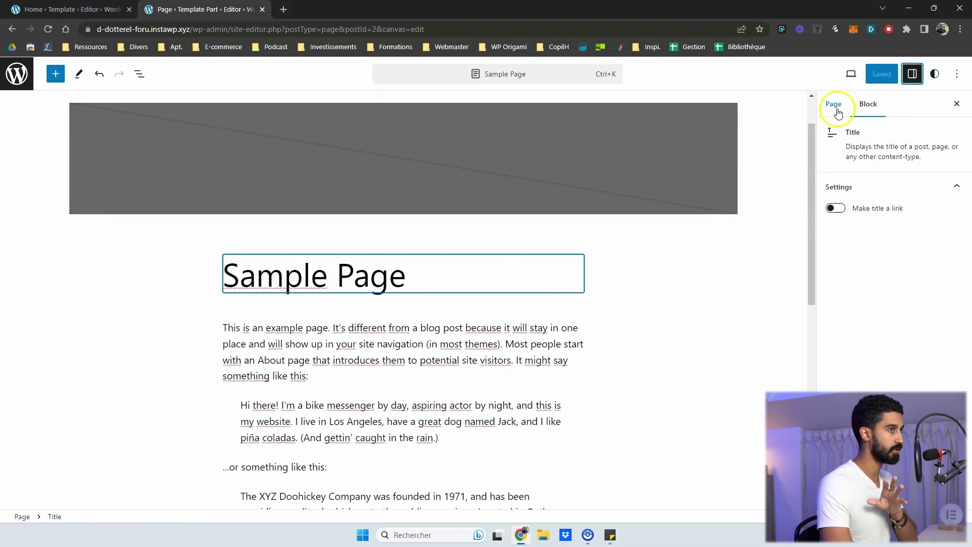
click(834, 104)
scroll(839, 243, down, 1)
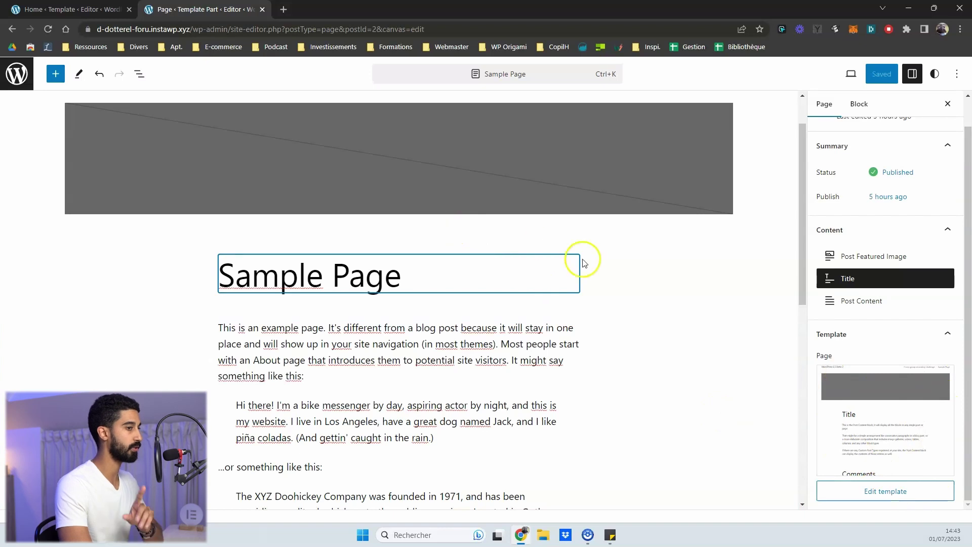
click(677, 347)
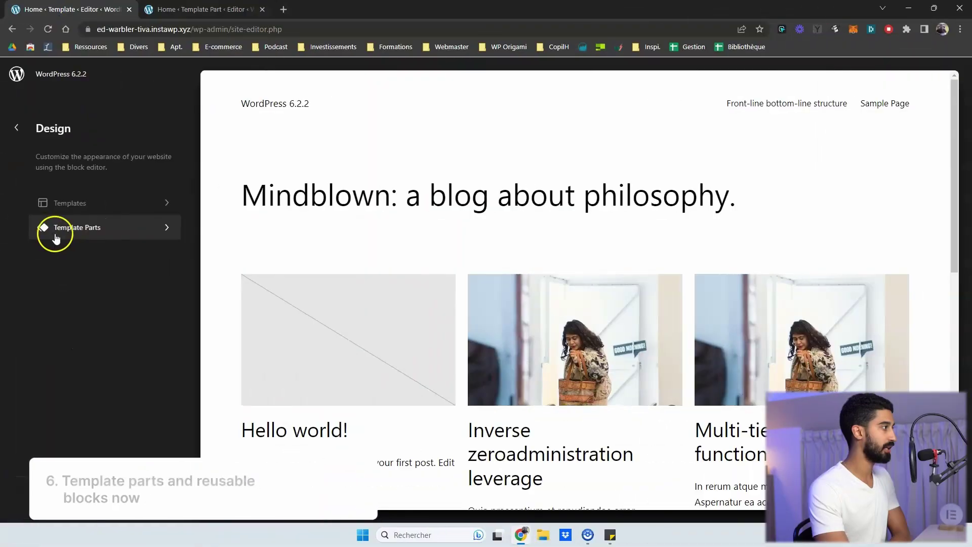
Open the Library on the 6.3 site, check its options for creating a template part or pattern, and view the Headers category.
click(191, 9)
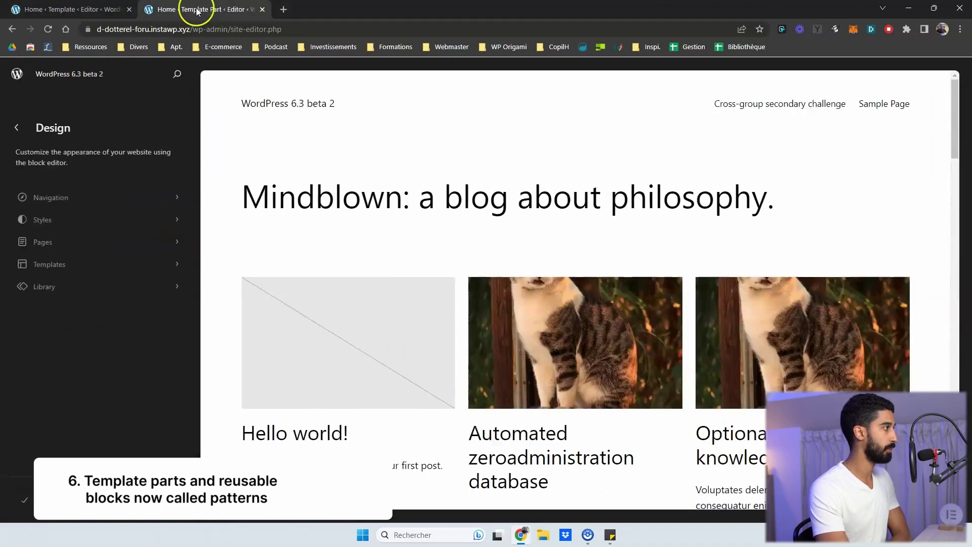
click(70, 291)
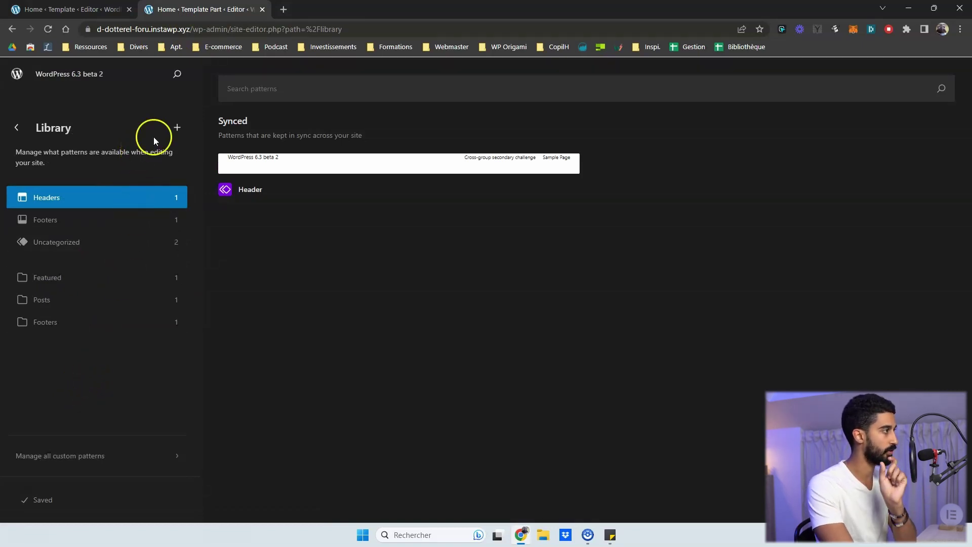
click(177, 127)
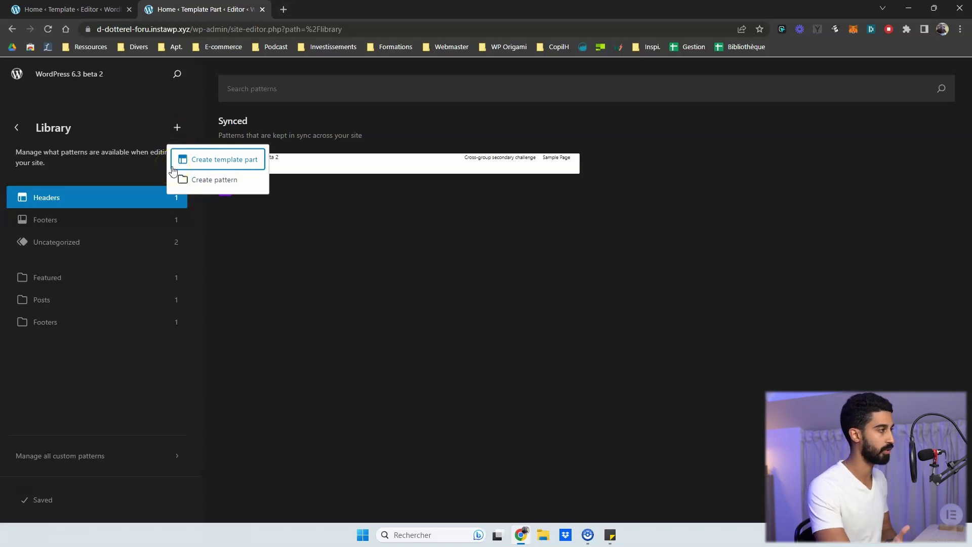
click(134, 172)
click(76, 199)
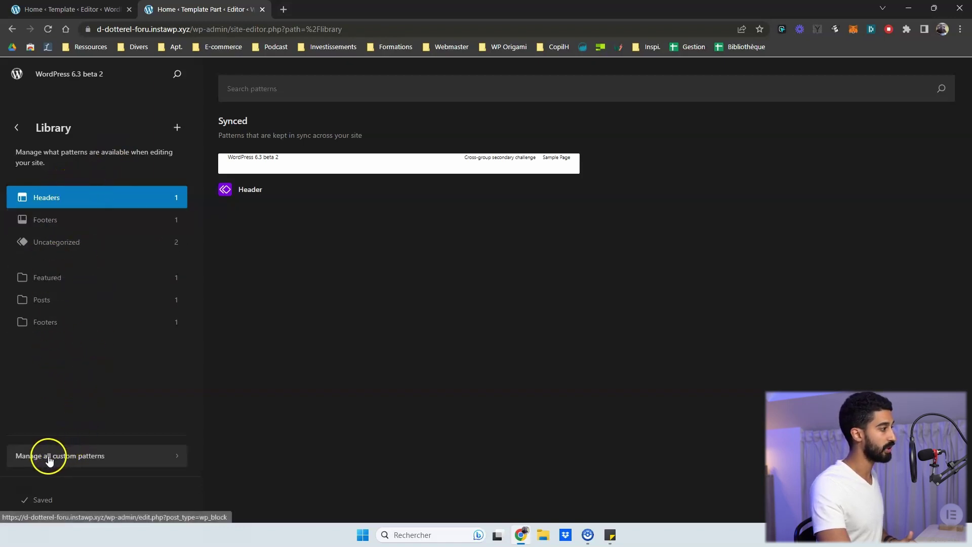
Draft a new custom pattern titled "Something" with two placeholder paragraphs and try its syncing setting.
click(72, 462)
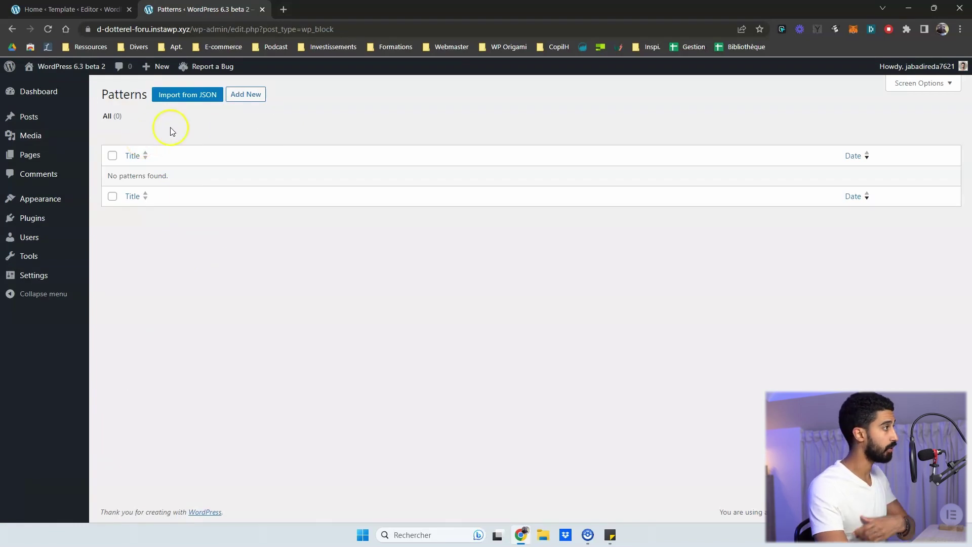
click(245, 96)
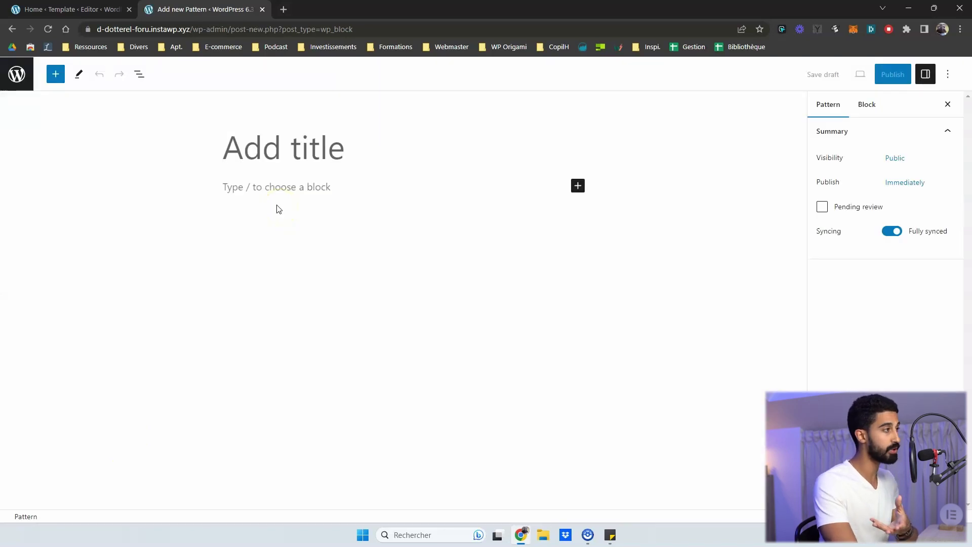
text(Something Sed cursus turpis vitae tortor. Praesent blandit laoreet nibh. Nunc egestas, augue at pellentesque laoreet, felis eros vehicula leo, at malesuada velit leo quis pede. Vivamus elementum semper nisi. Nullam nulla eros, ultricies sit amet, nonummy id, imperdiet feugiat, pede. Etiam sollicitudin, ipsum eu pulvinar rutrum, tellus ipsum laoreet sapien, quis venenatis ante odio sit amet eros.)
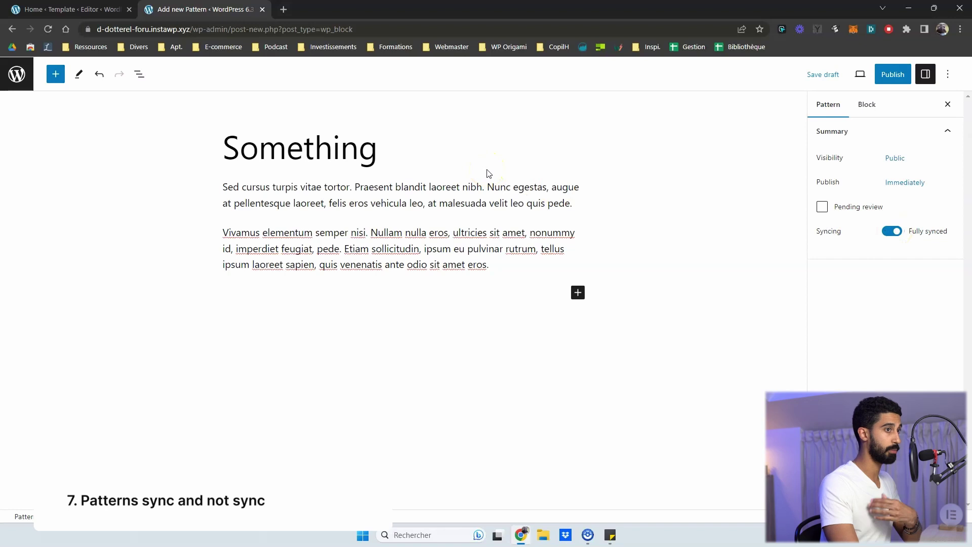
click(895, 237)
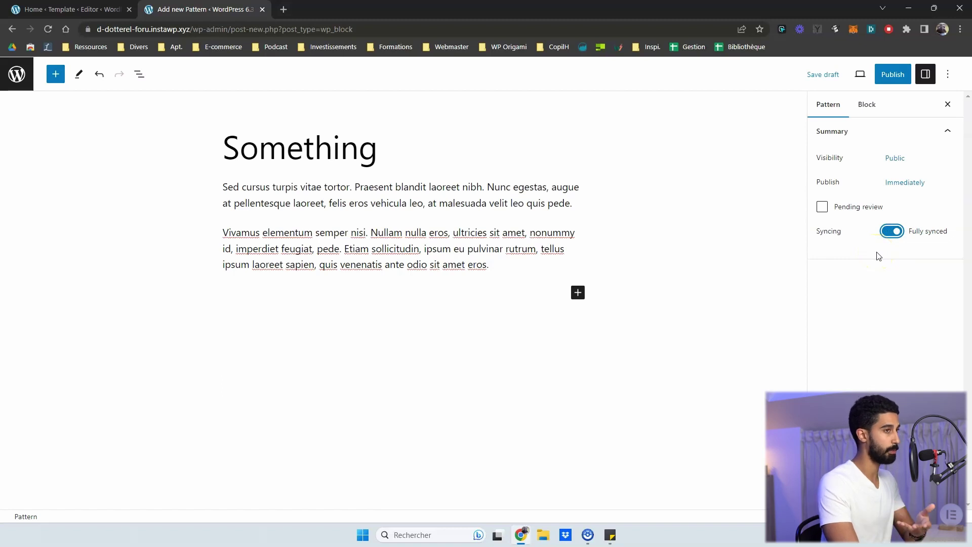
click(887, 236)
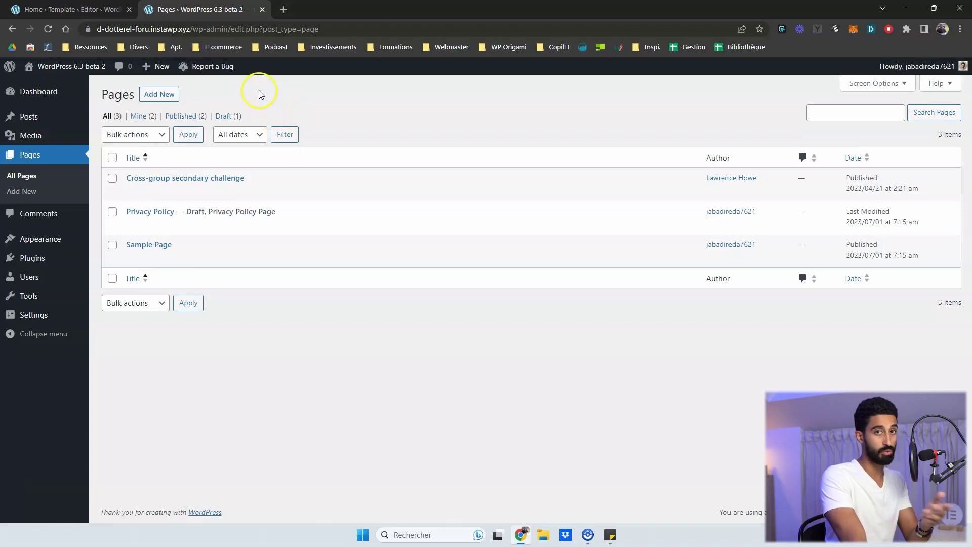
Add a new page containing a paragraph with the text "ngh,ngh,n".
click(175, 94)
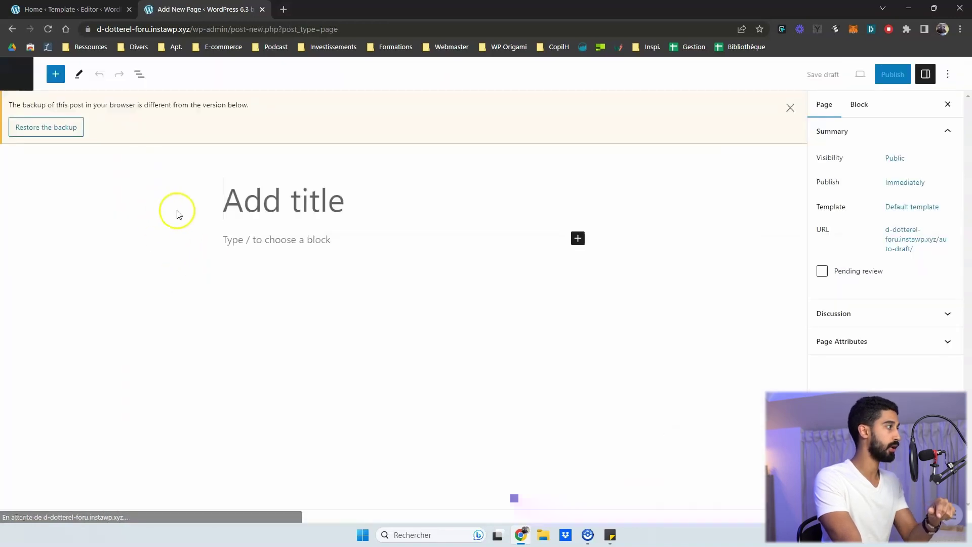
click(244, 241)
text(ngh,ngh,n)
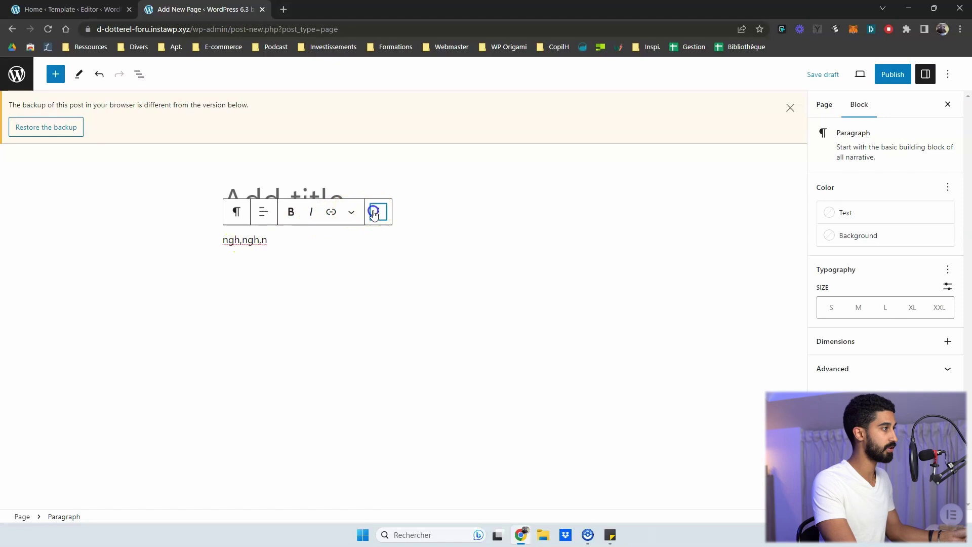
Create a pattern named "Something (again)" from the paragraph, keeping all its instances in sync.
click(378, 211)
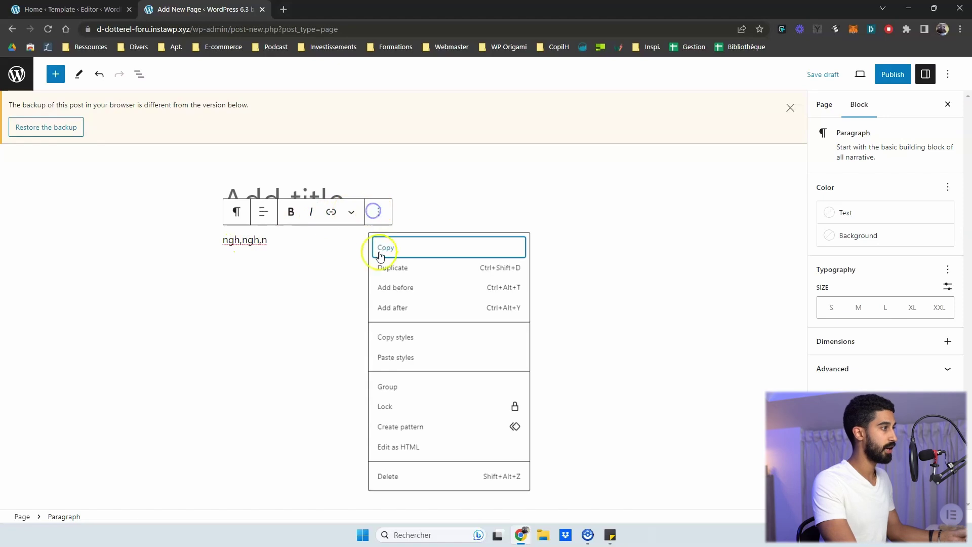
click(403, 429)
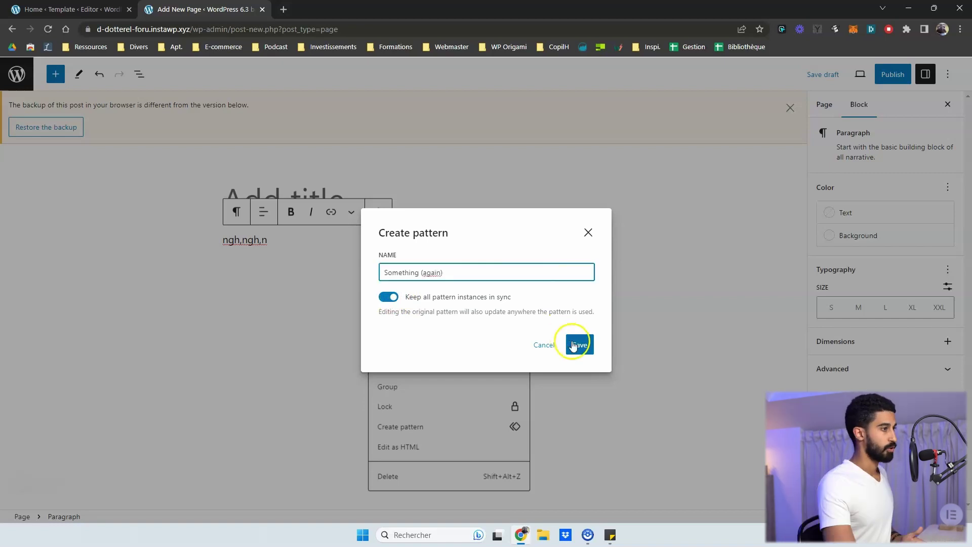
click(580, 345)
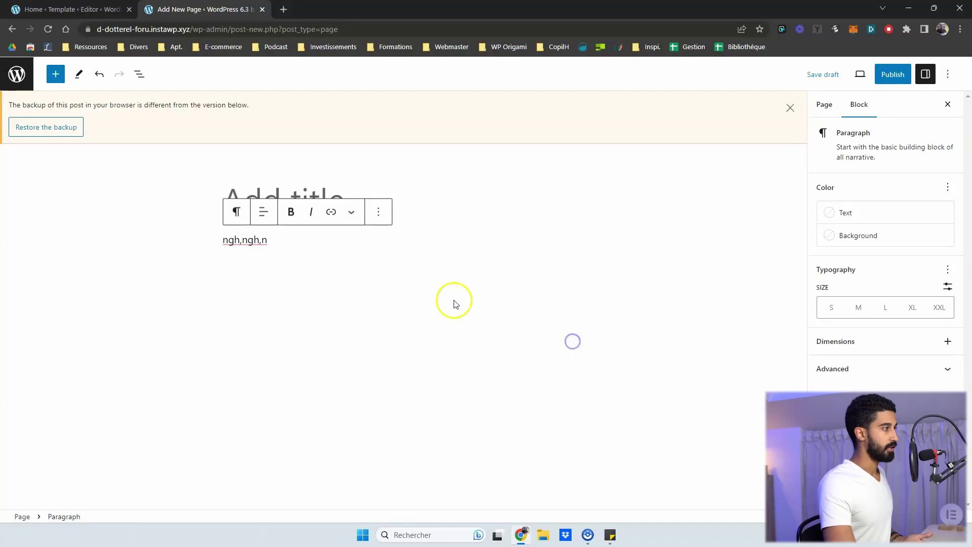
Examine the new pattern block in the list view and check its block options without applying any.
click(135, 74)
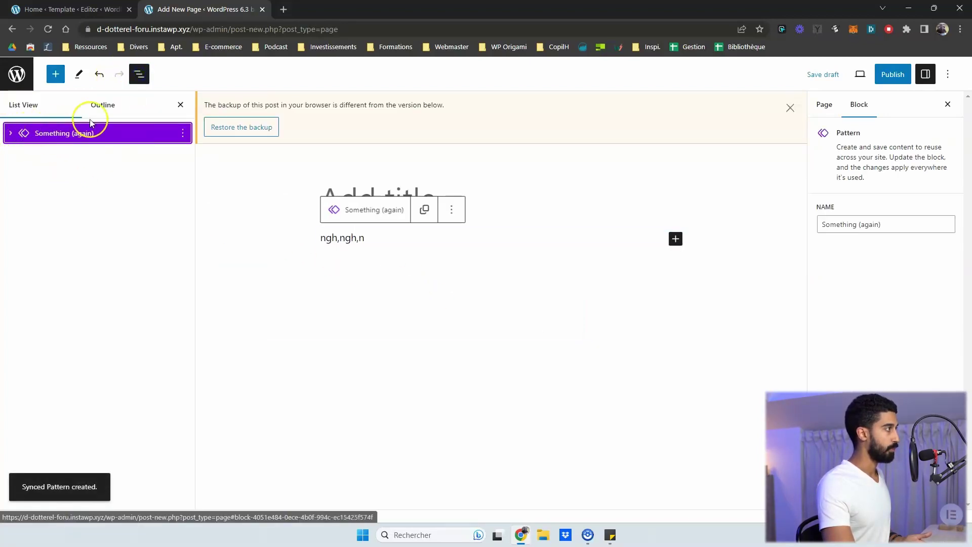
click(137, 74)
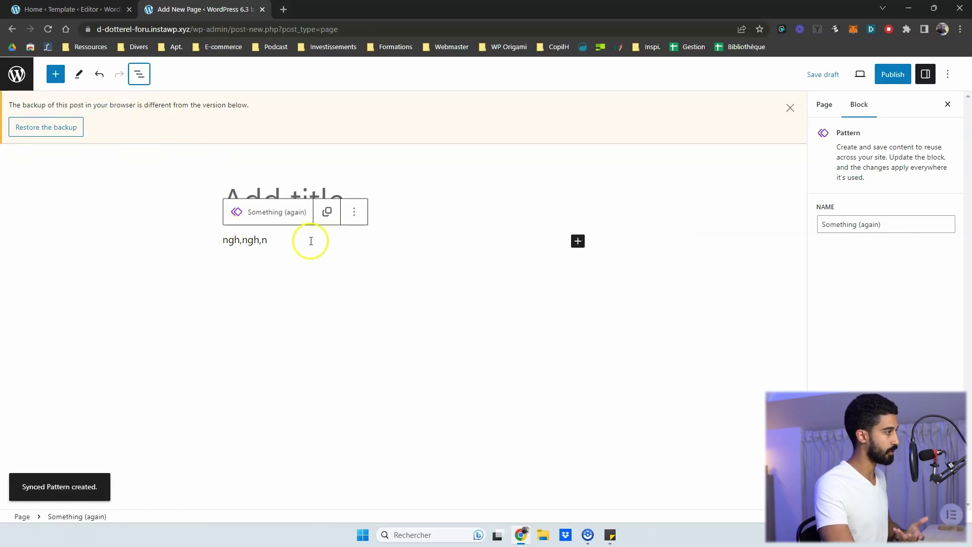
click(355, 212)
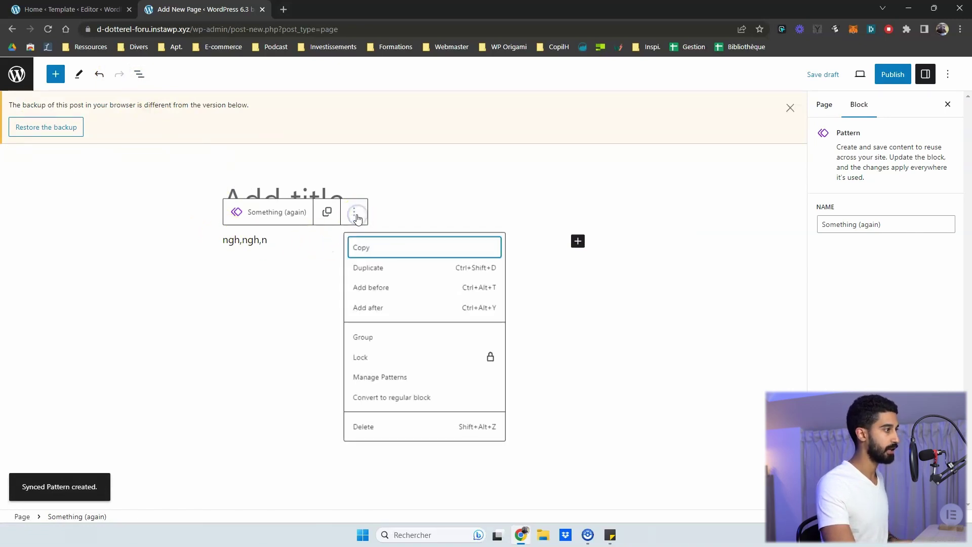
click(569, 345)
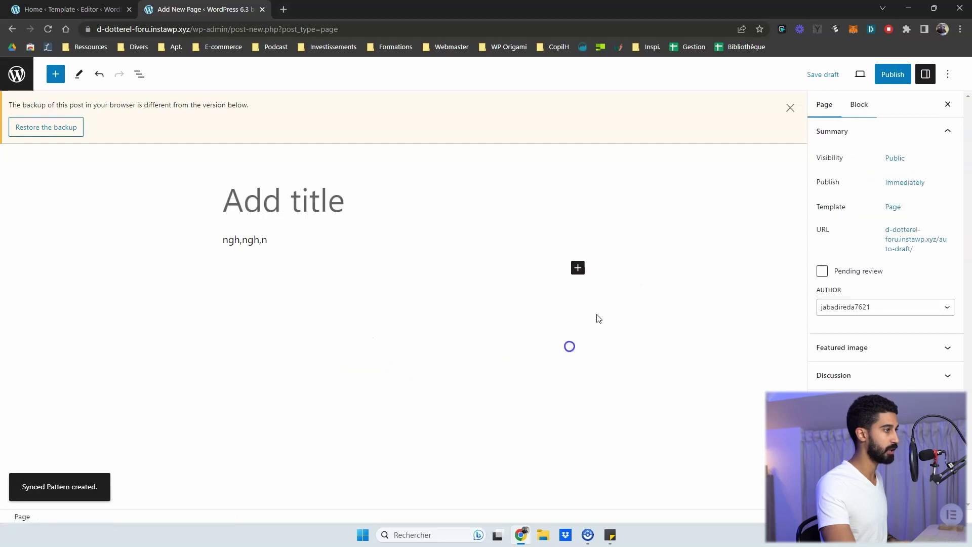
Go to the pattern management list from the page editor, leaving the page without saving it.
click(947, 74)
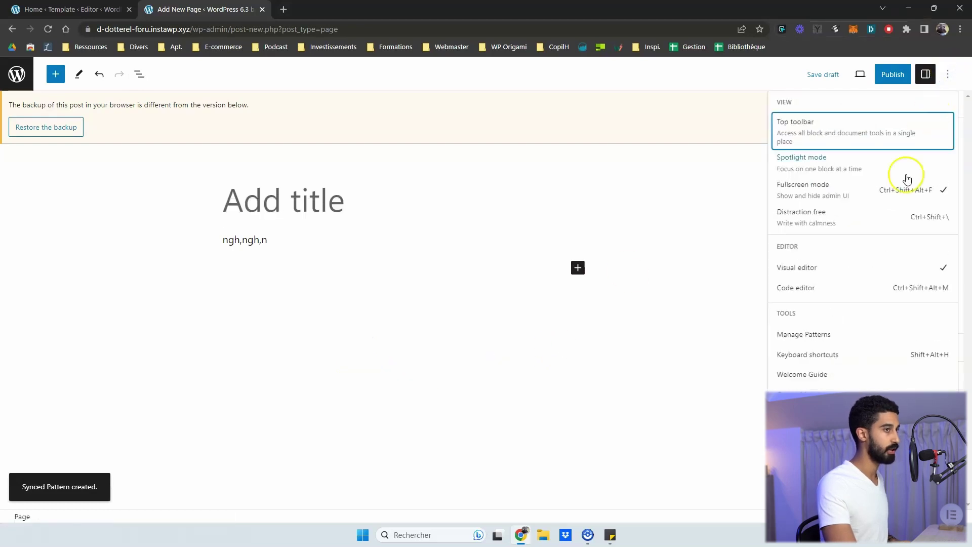
click(797, 334)
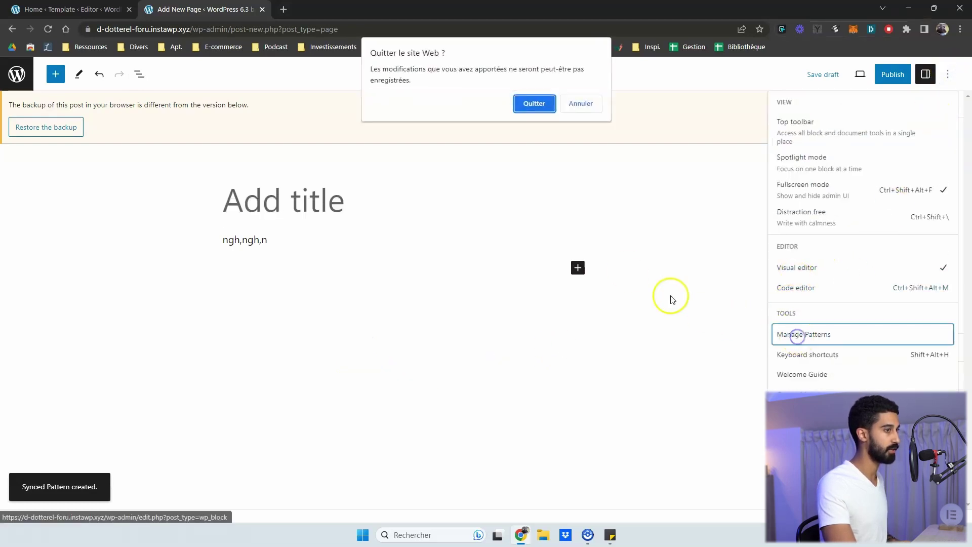
click(534, 103)
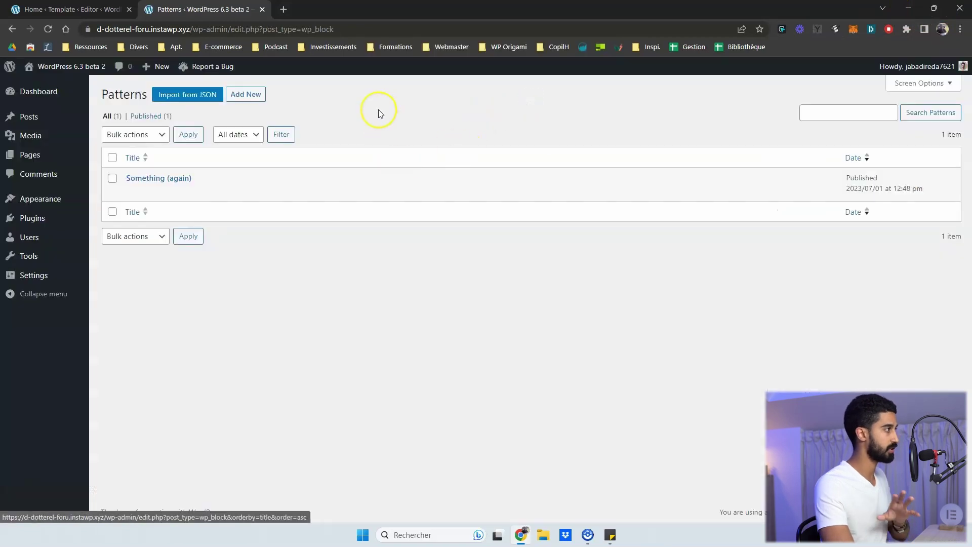
Return to the site editor's Library and view the Custom patterns category.
mouse_move(59, 199)
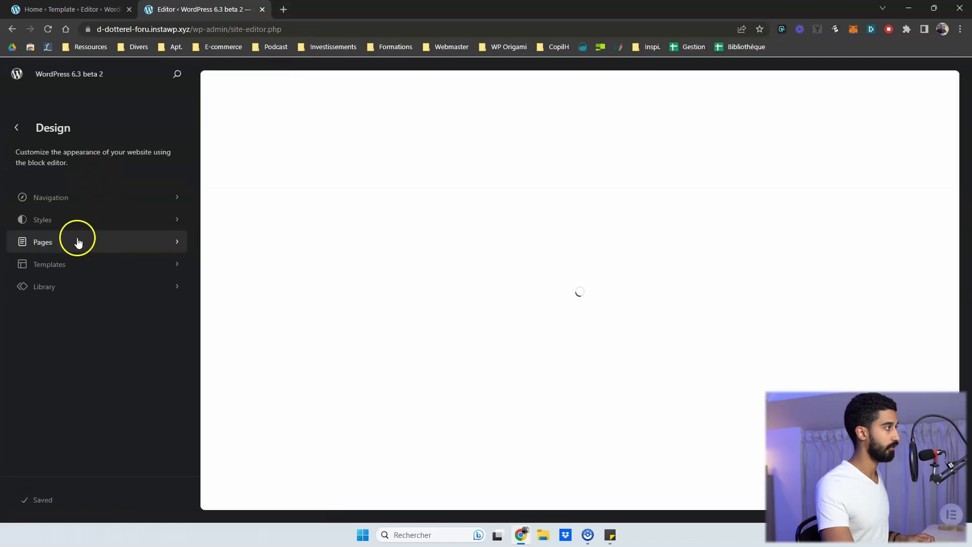
click(64, 289)
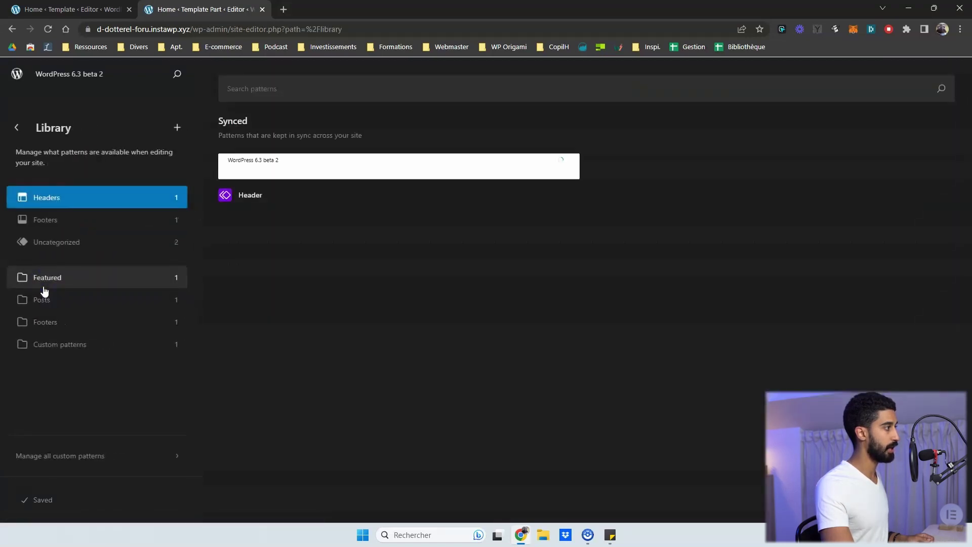
click(62, 350)
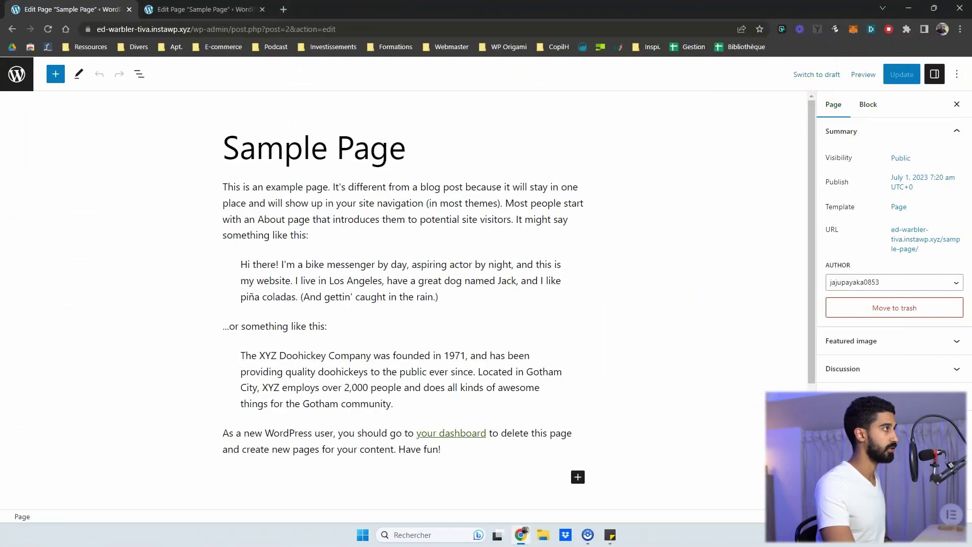
Compare the Sample Page editor's header controls and page settings between the 6.2.2 and 6.3 sites.
key(ctrl+Tab)
key(ctrl+Tab)
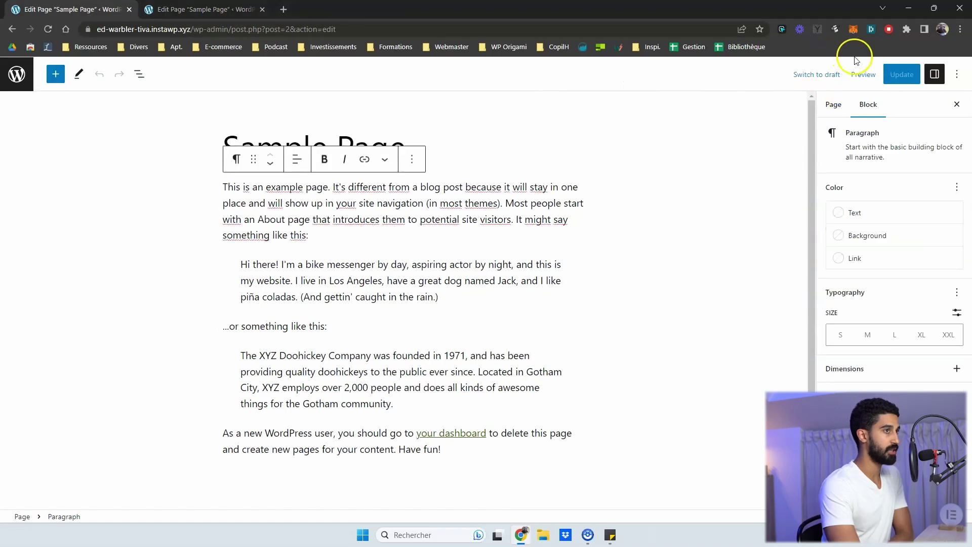
click(836, 104)
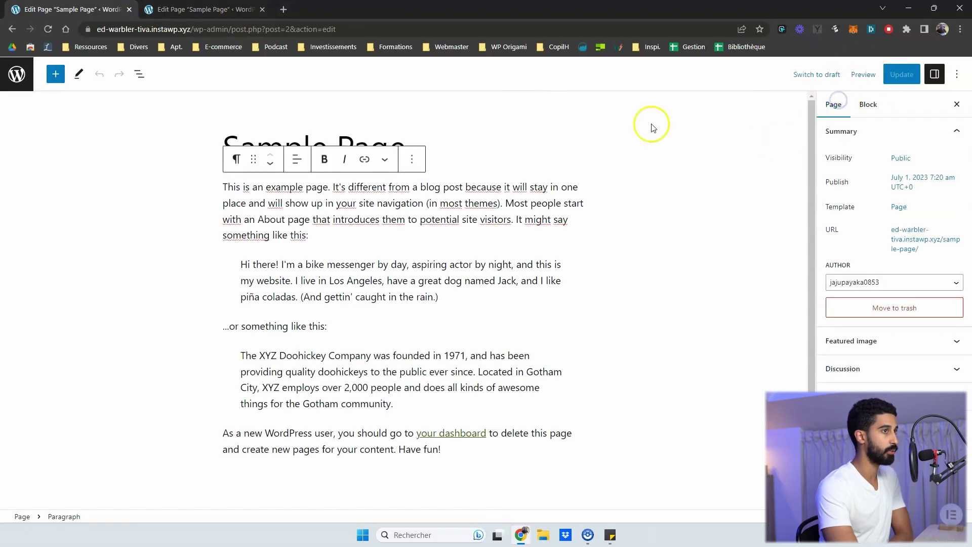
key(ctrl+Tab)
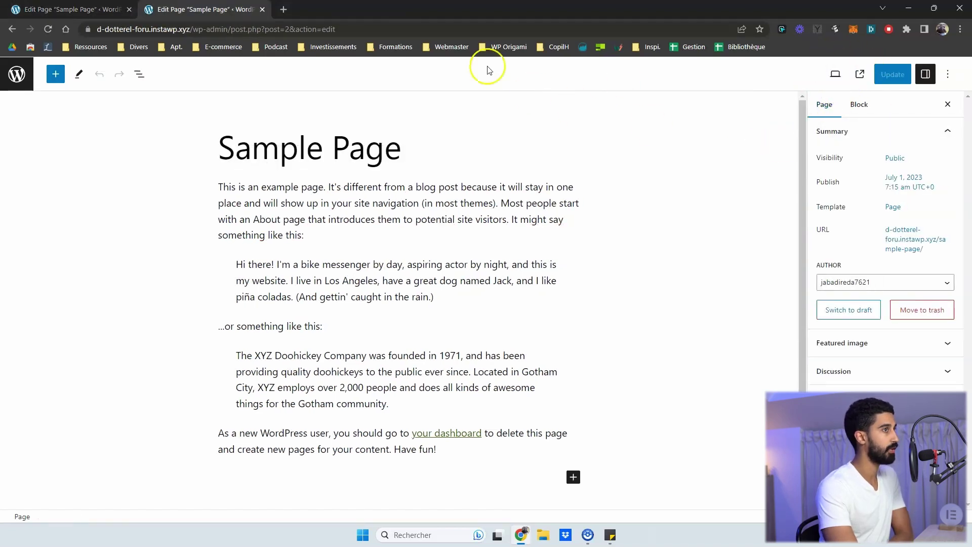
View the published Sample Page of the 6.3 site down to its footer, and return to the editor.
click(861, 76)
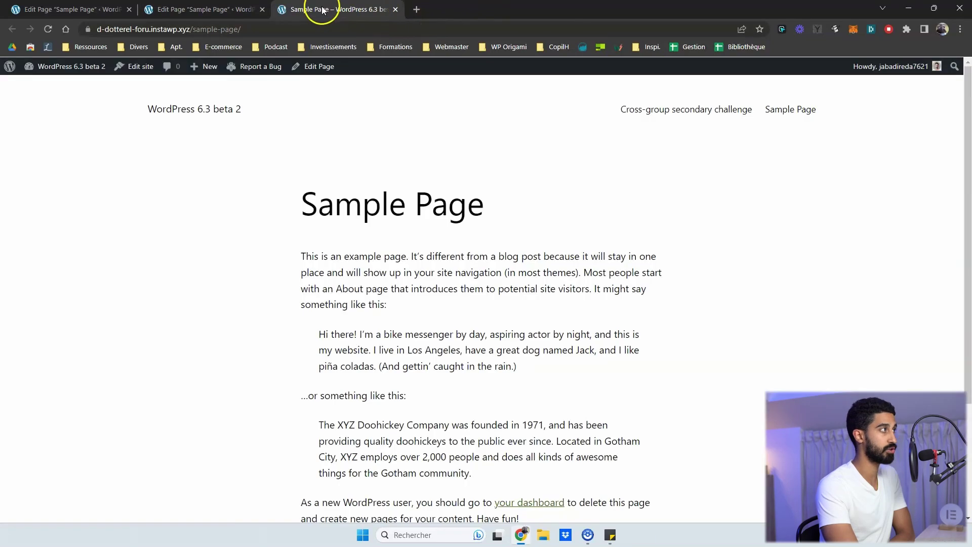
scroll(459, 290, down, 3)
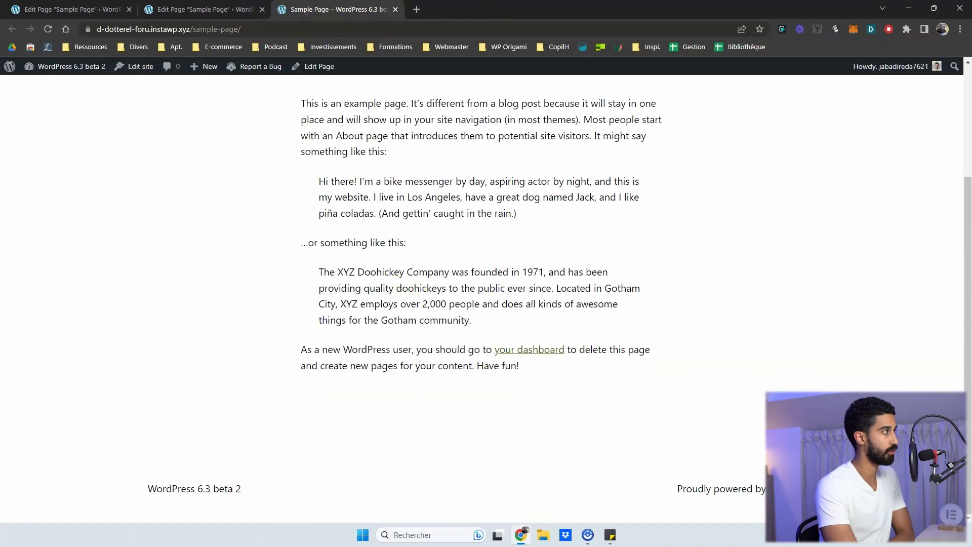
key(ctrl+Page_Up)
click(786, 81)
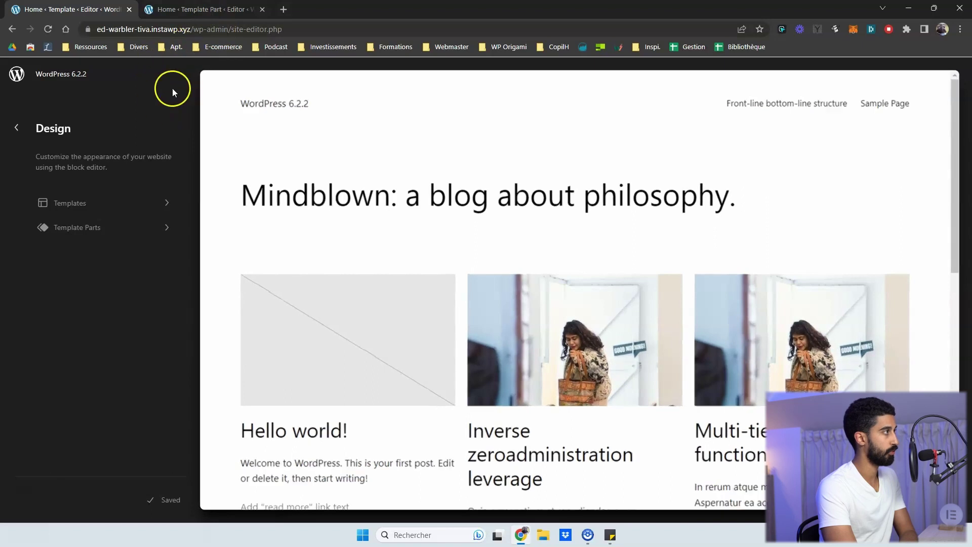
Switch to the 6.3 site editor and open the live site from it.
click(200, 9)
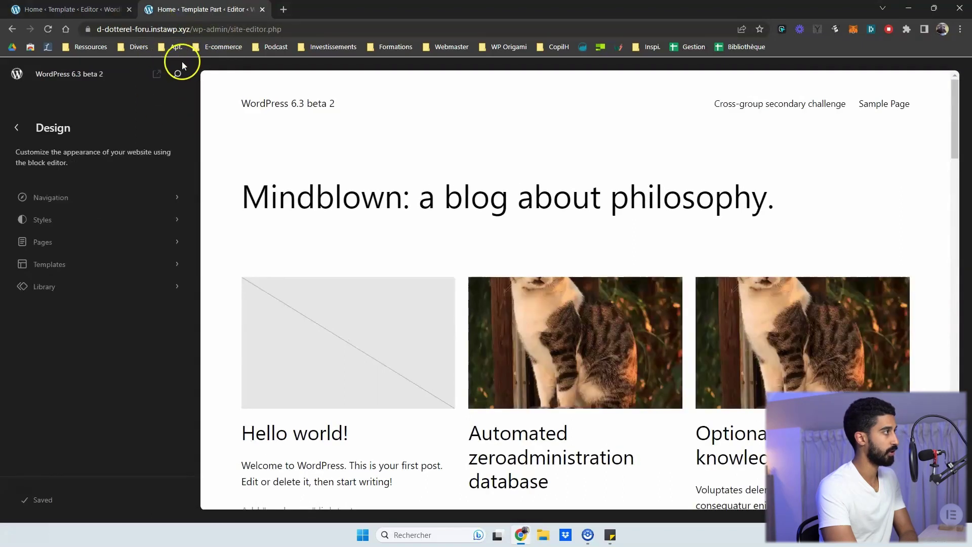
click(156, 75)
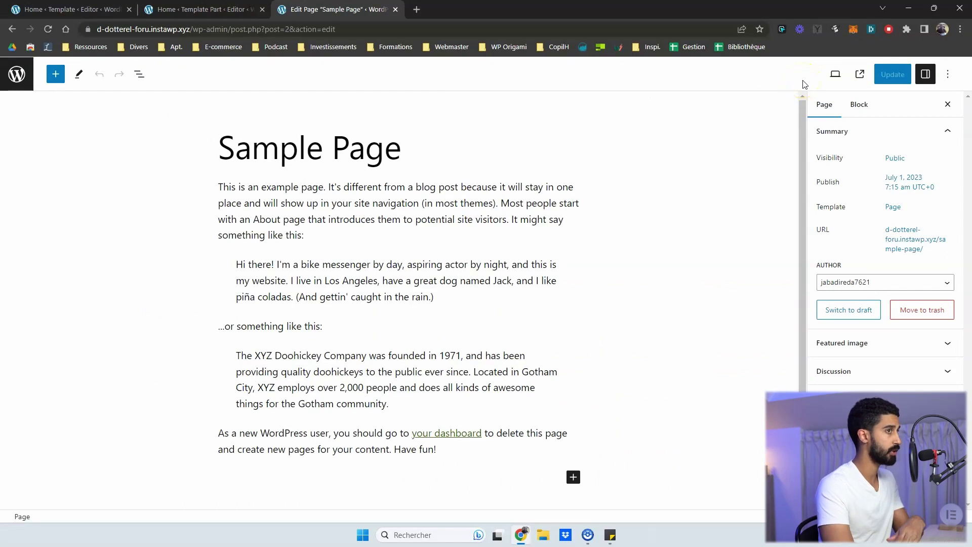
Preview the 6.3 site's Sample Page at Tablet and Mobile sizes, and return it to the Desktop view.
click(825, 72)
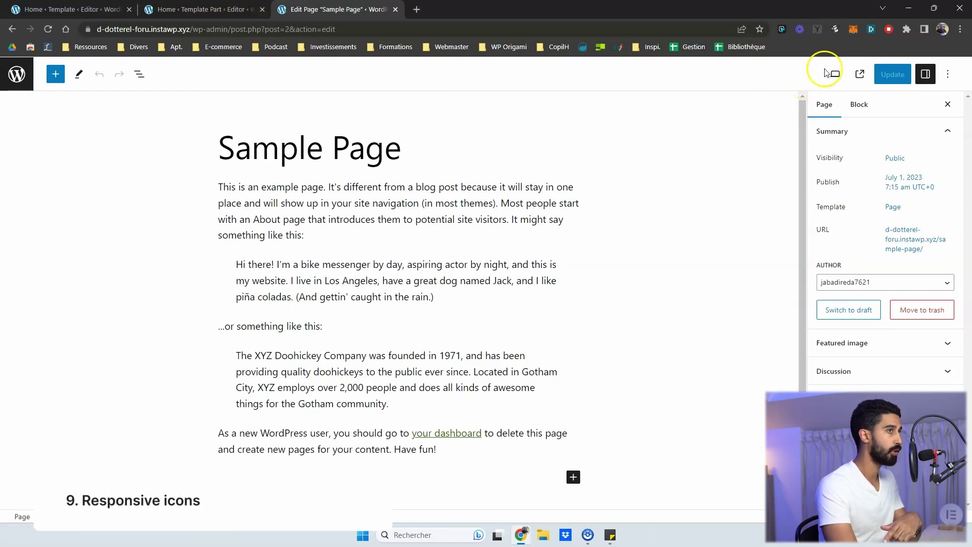
click(837, 77)
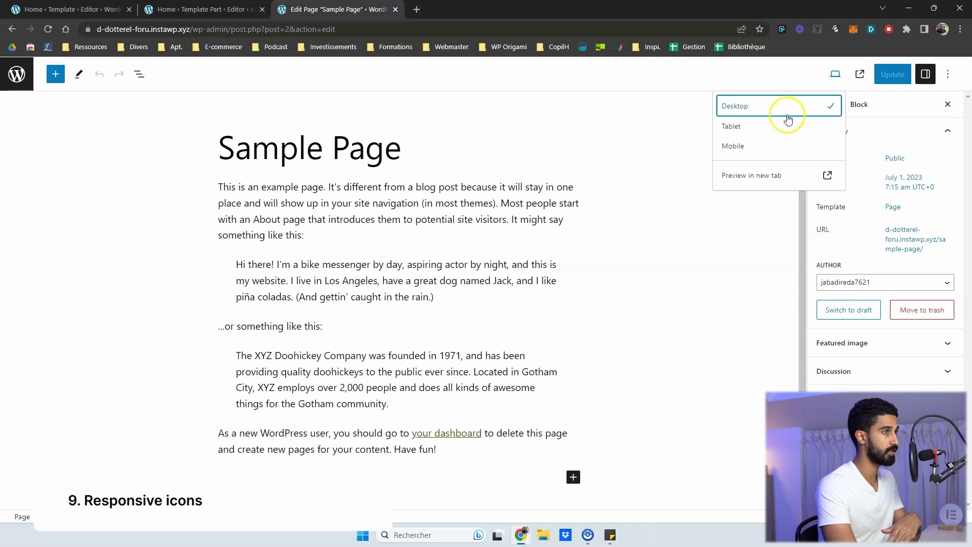
click(738, 126)
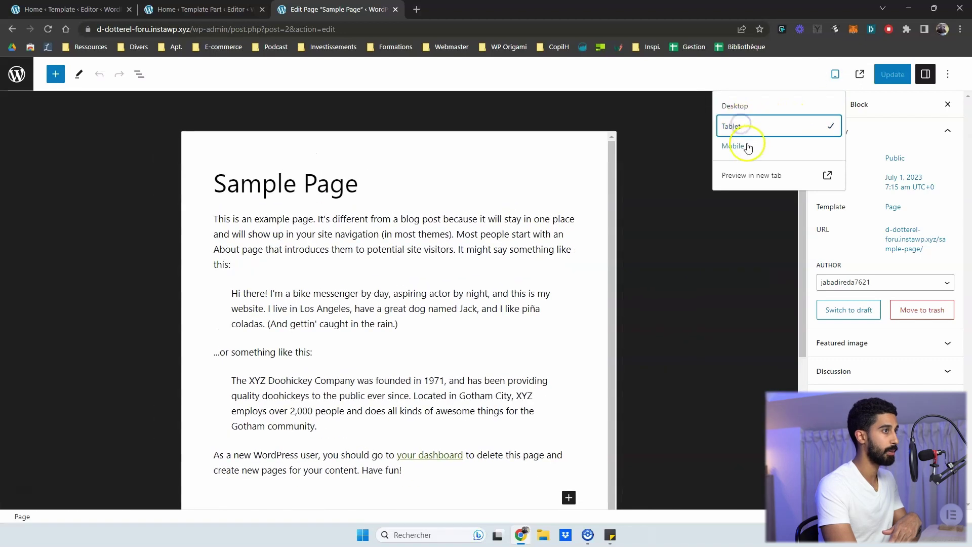
click(749, 146)
click(754, 109)
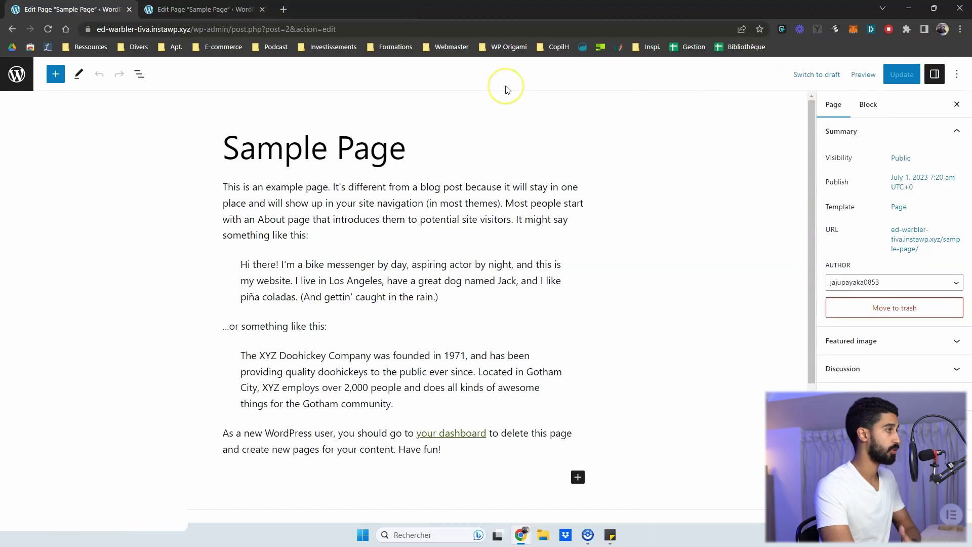
Enable the Top toolbar in the 6.2.2 site's Sample Page editor and select the first paragraph to show its tools.
click(958, 74)
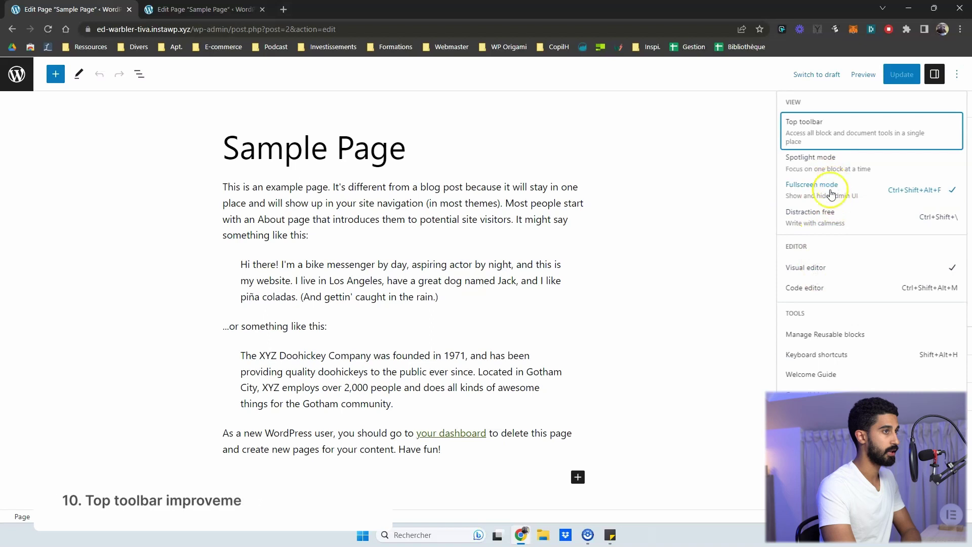
click(816, 133)
click(495, 80)
click(373, 230)
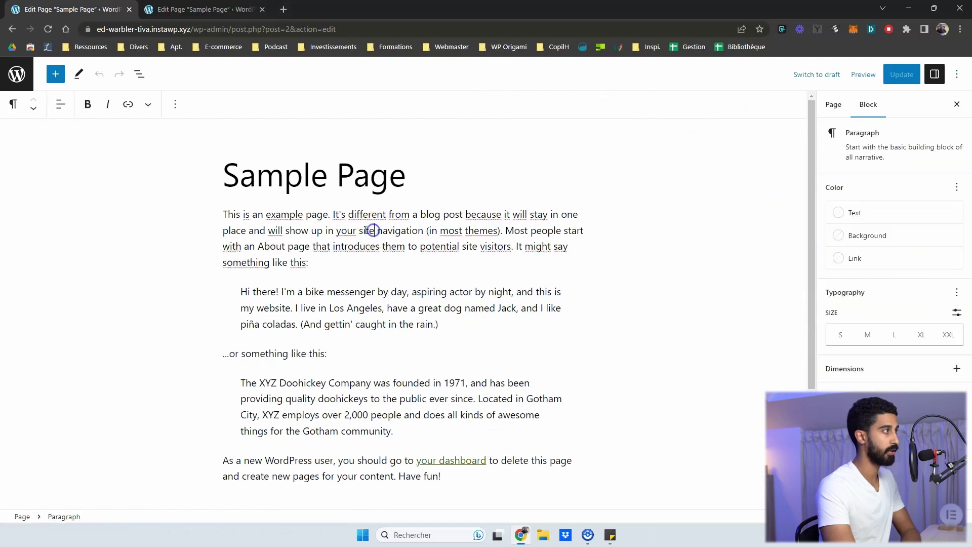
Enable the Top toolbar in the 6.3 site's Sample Page editor and place the cursor in the first paragraph.
click(203, 9)
click(335, 191)
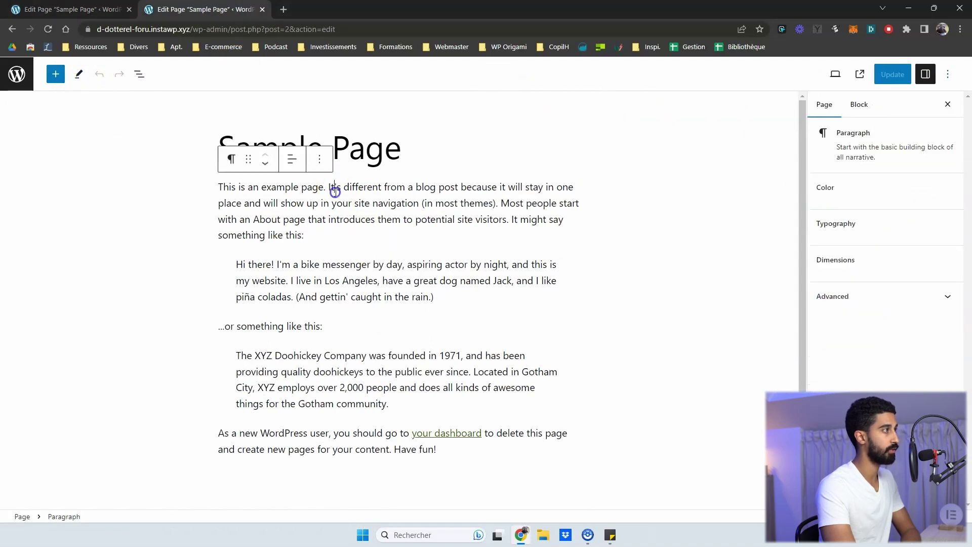
click(948, 74)
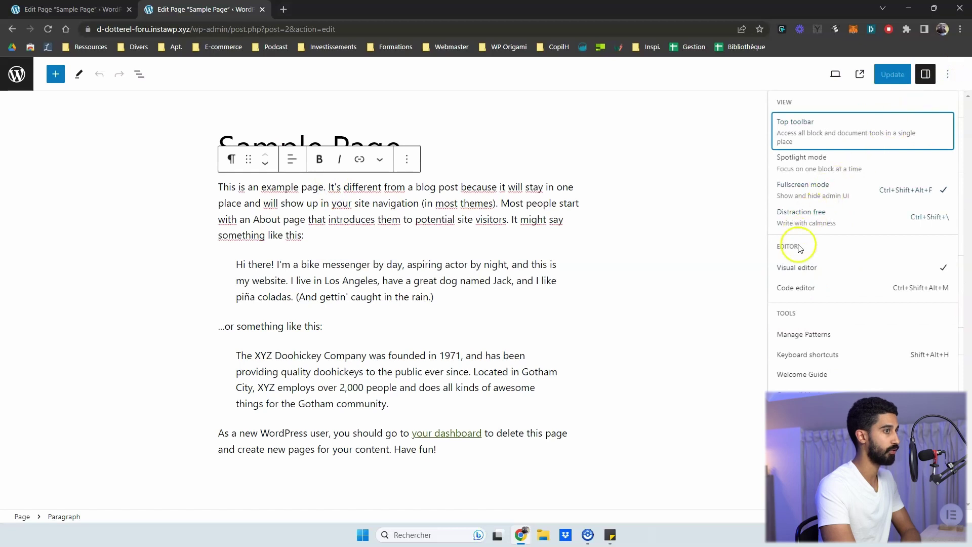
click(816, 133)
click(408, 90)
click(383, 221)
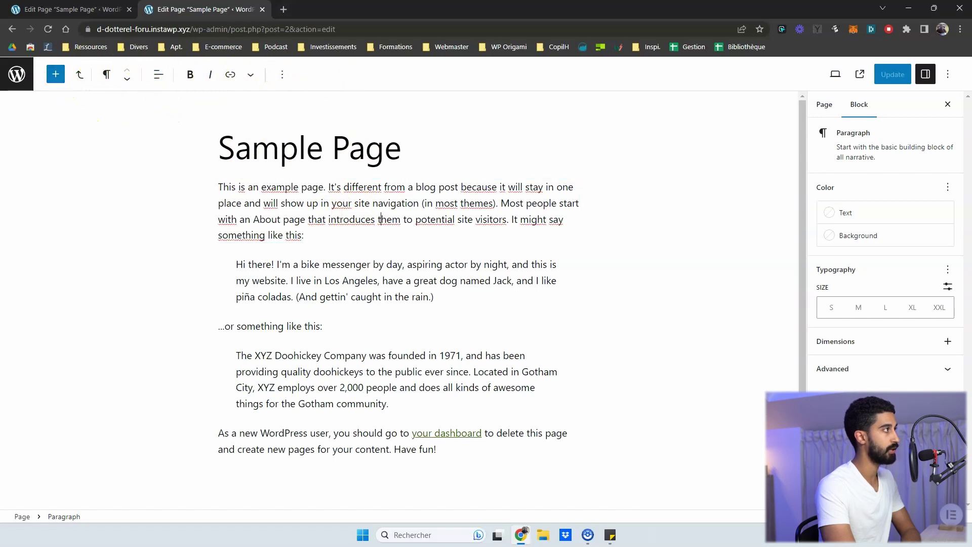
Compare the paragraph's block settings between the 6.2.2 and 6.3 sites, and add the Link color control on the 6.3 site.
key(ctrl+shift+Tab)
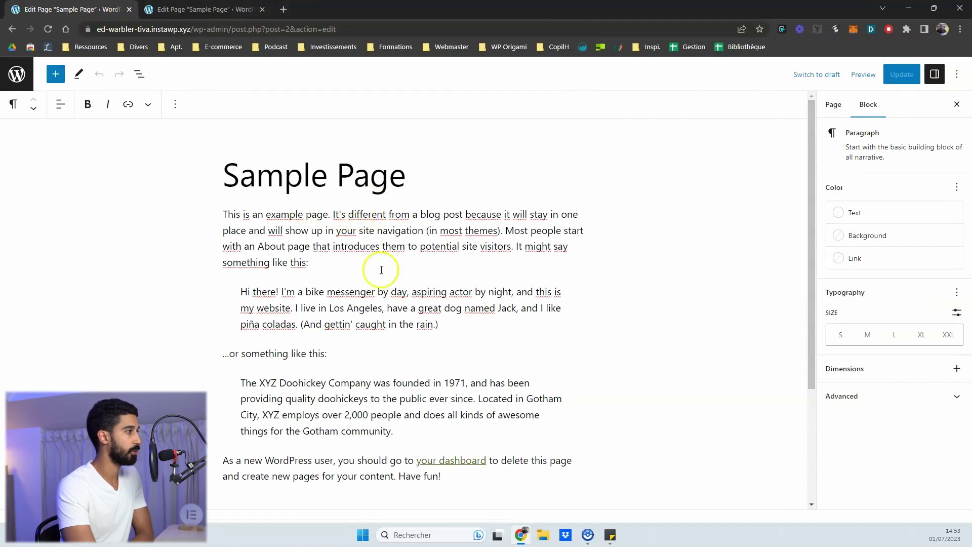
key(ctrl+Tab)
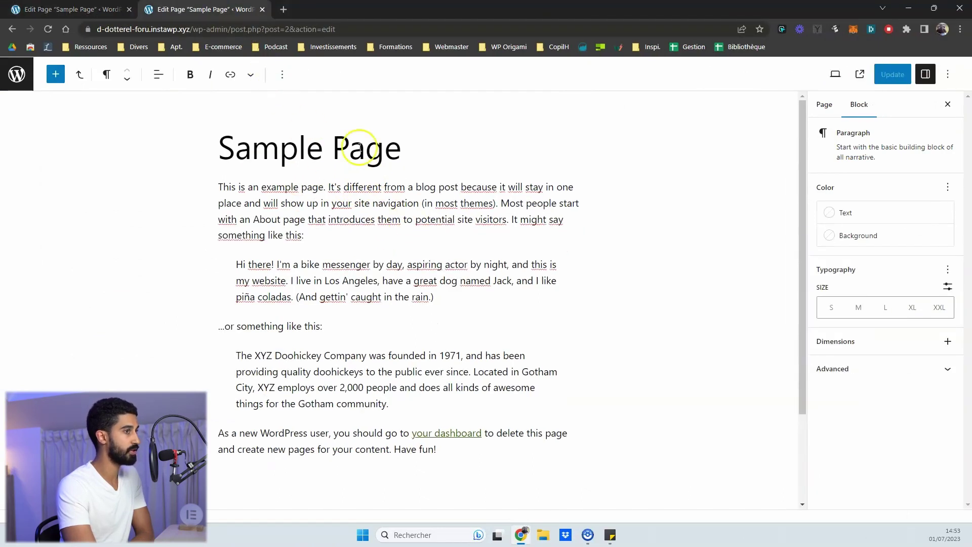
key(ctrl+Tab)
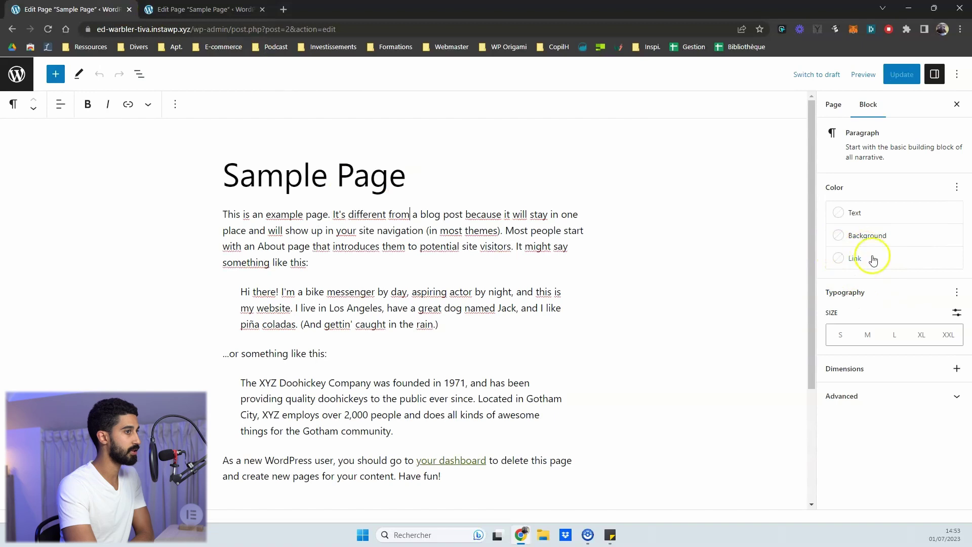
key(ctrl+Tab)
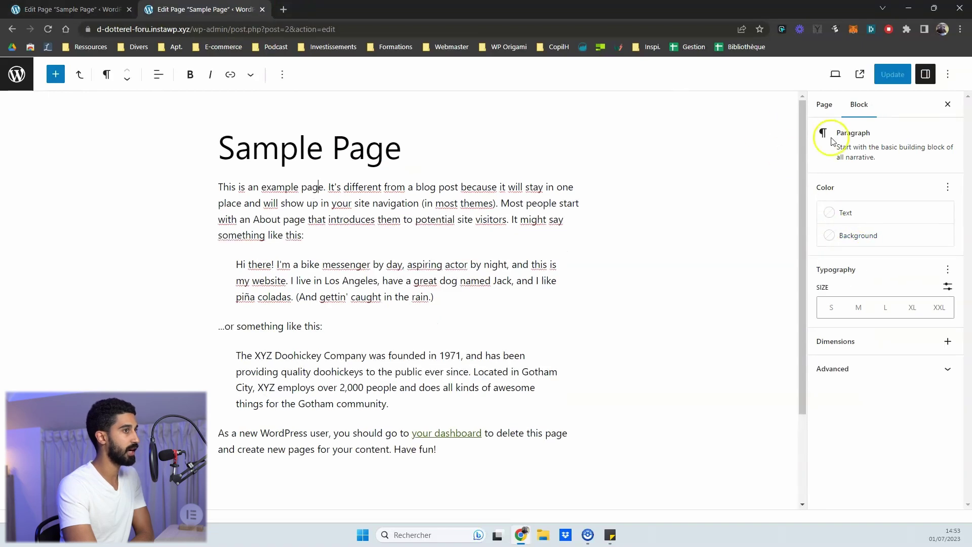
click(949, 187)
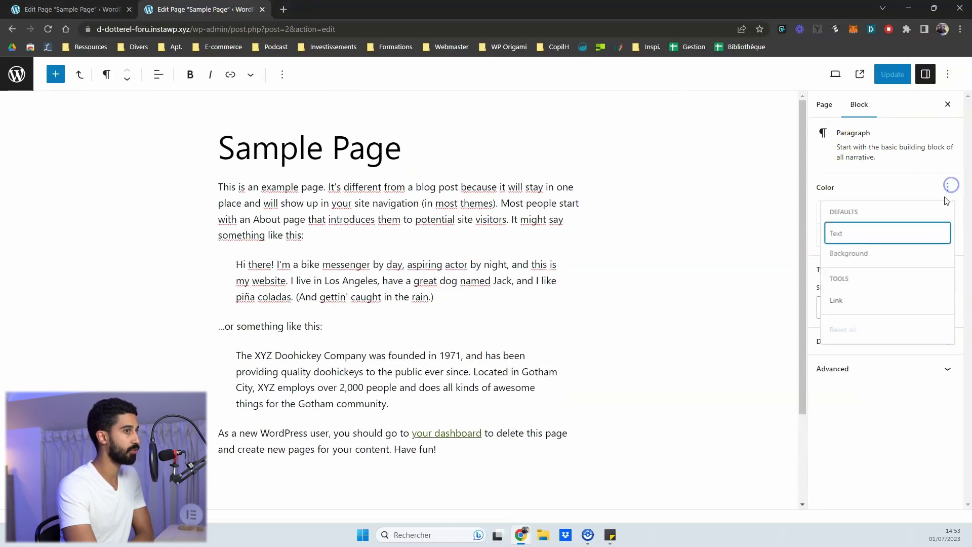
click(840, 298)
Paste the copied image below the first paragraph of the 6.2.2 site's Sample Page and select it.
key(ctrl+Tab)
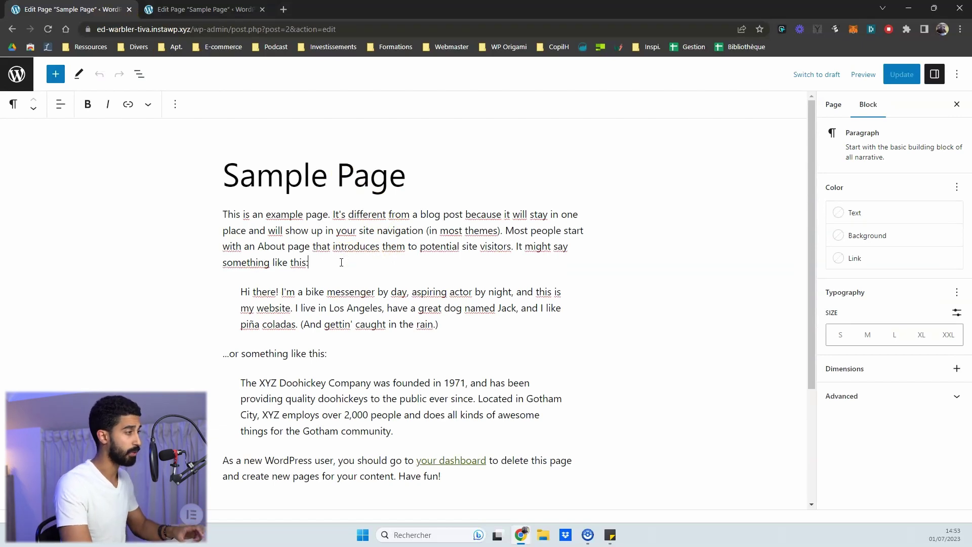
key(ctrl+v)
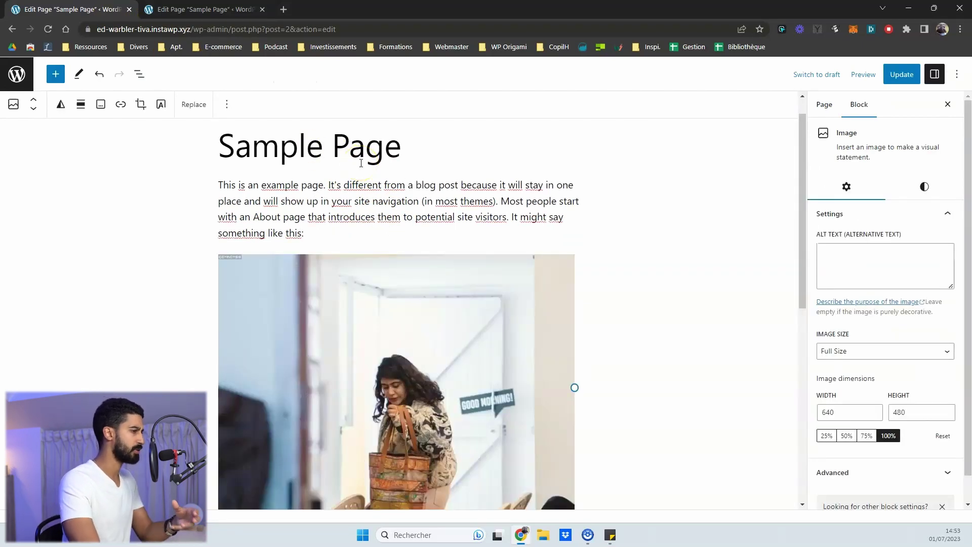
click(386, 305)
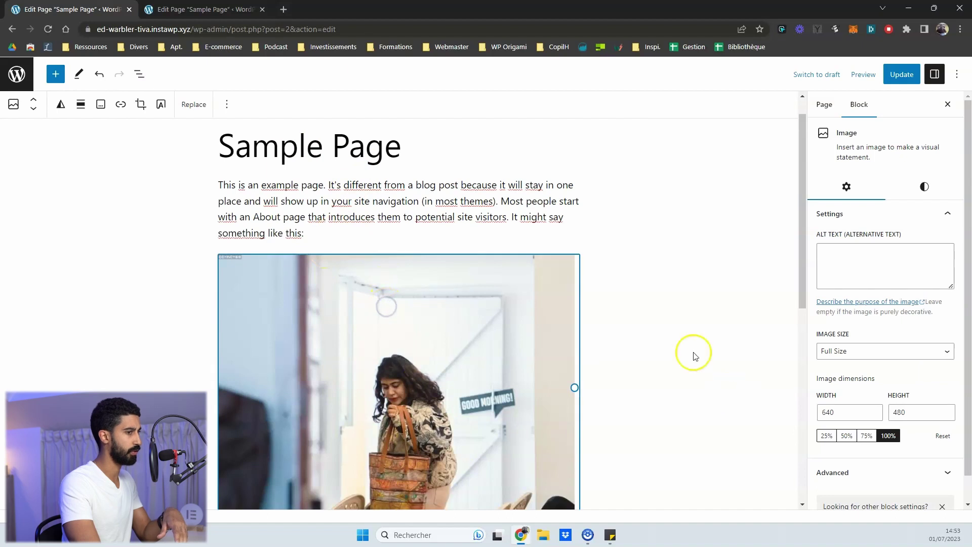
Read the Time to Read Block section of the Help Test WordPress 6.3 article down to the Details Block section.
click(245, 10)
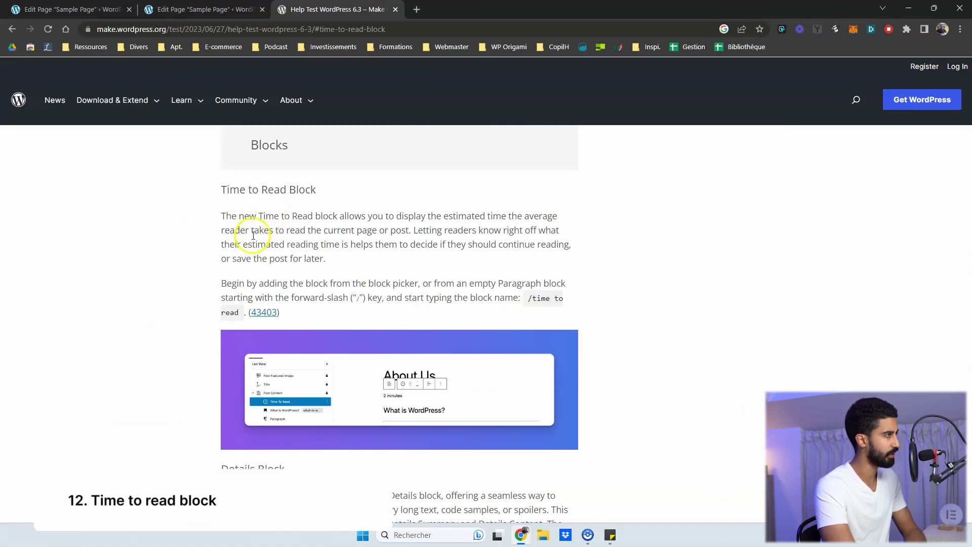
key(ctrl+shift+Tab)
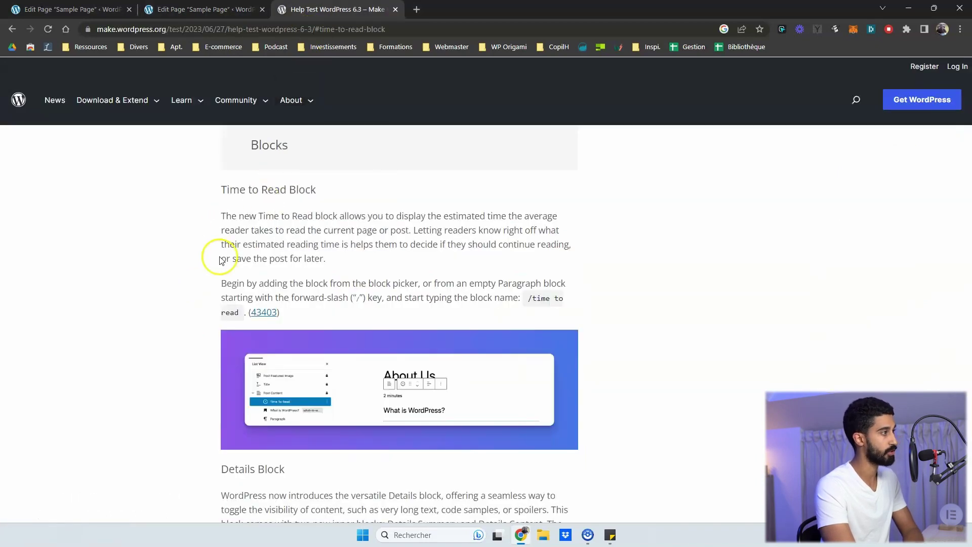
scroll(220, 260, down, 1)
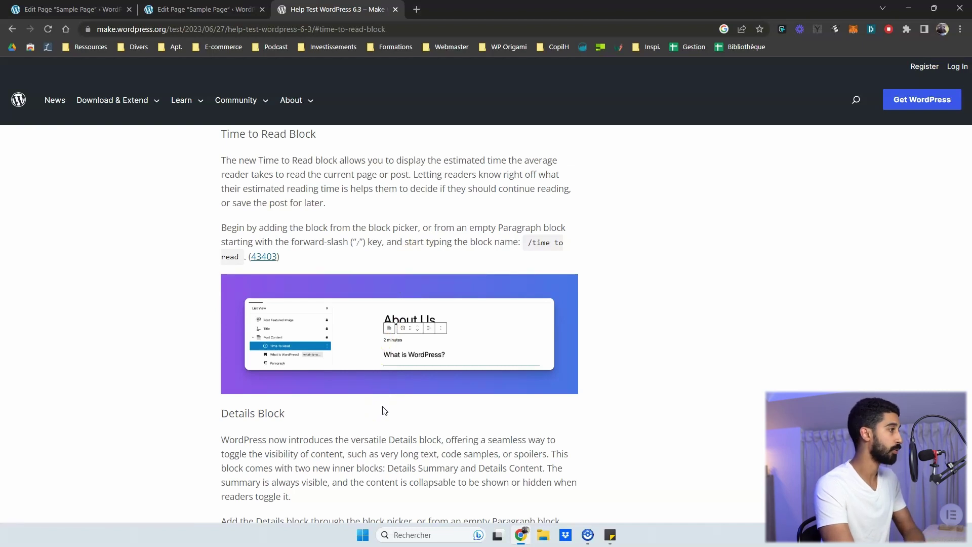
Insert a Details block after the 6.3 page's first paragraph, summarized "This will spoil the latest Pixar Movie !", and toggle it on the published page.
click(371, 391)
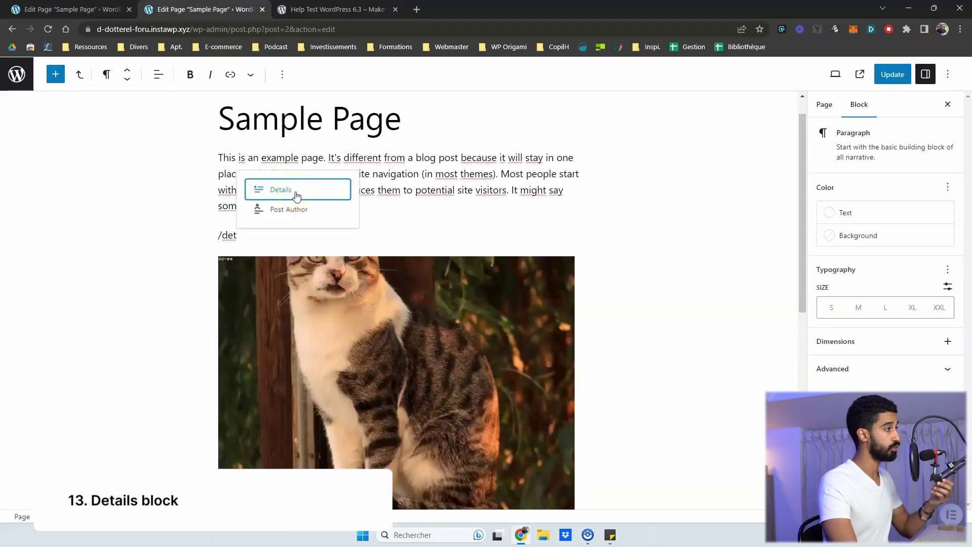
click(296, 196)
click(234, 227)
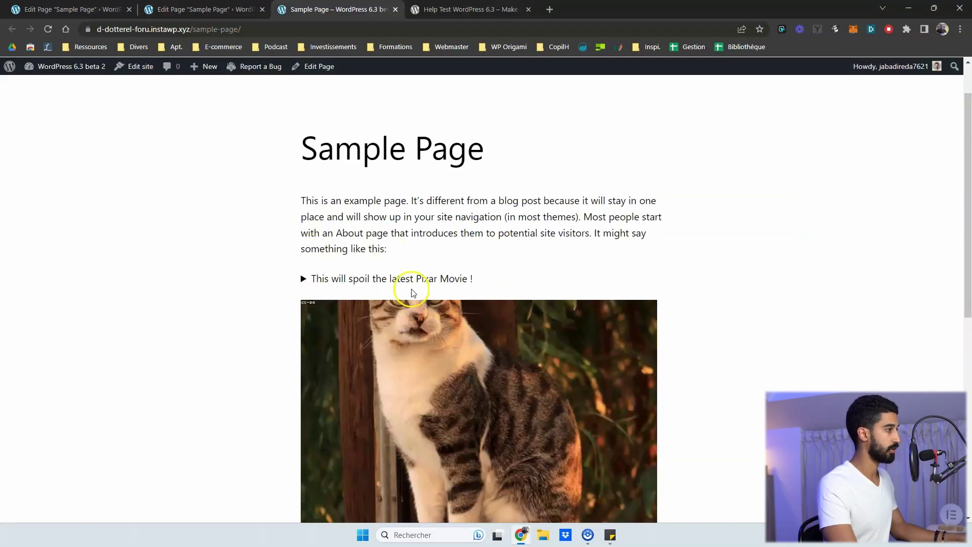
click(303, 280)
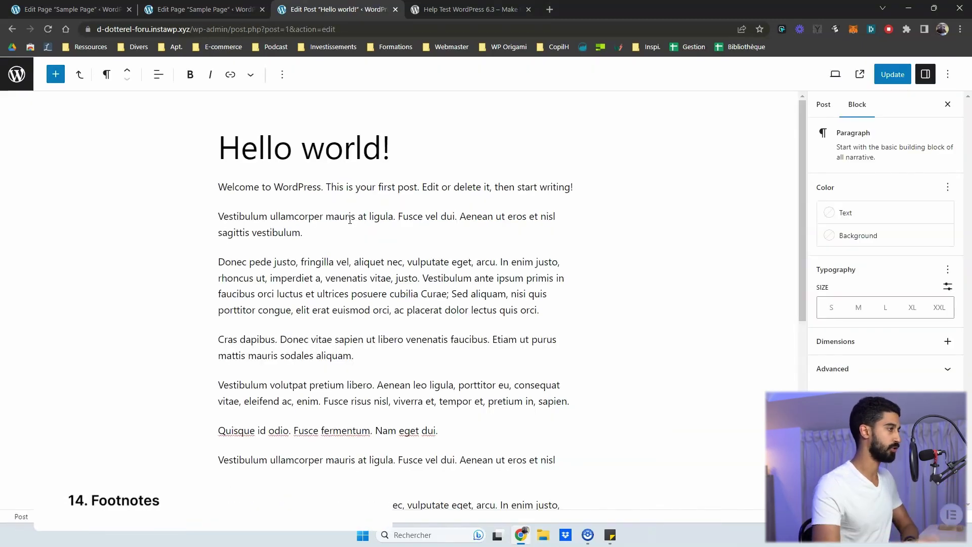
Add a footnote within "mauris" in the Hello world! post, enter "fgrgtrfe" as its text, and follow its return link.
drag(289, 216, 351, 219)
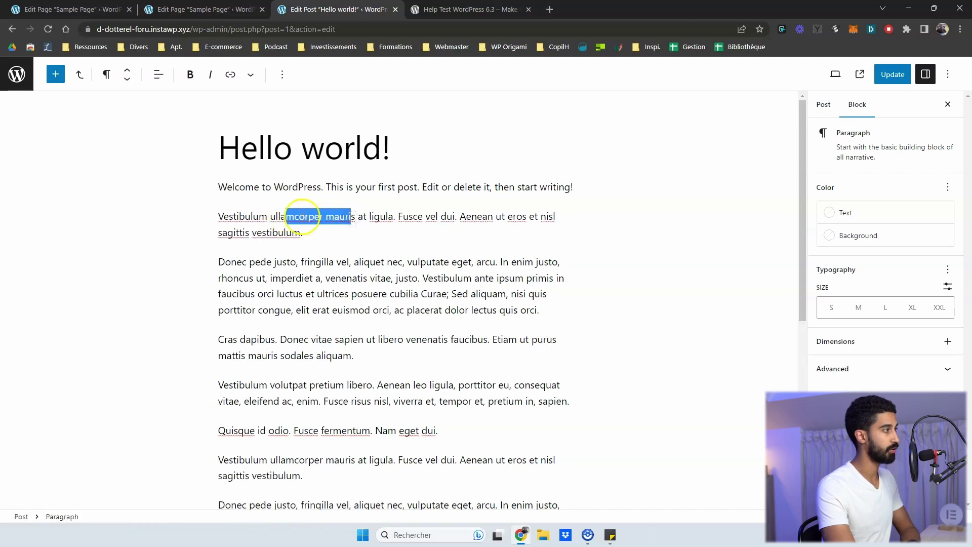
click(250, 77)
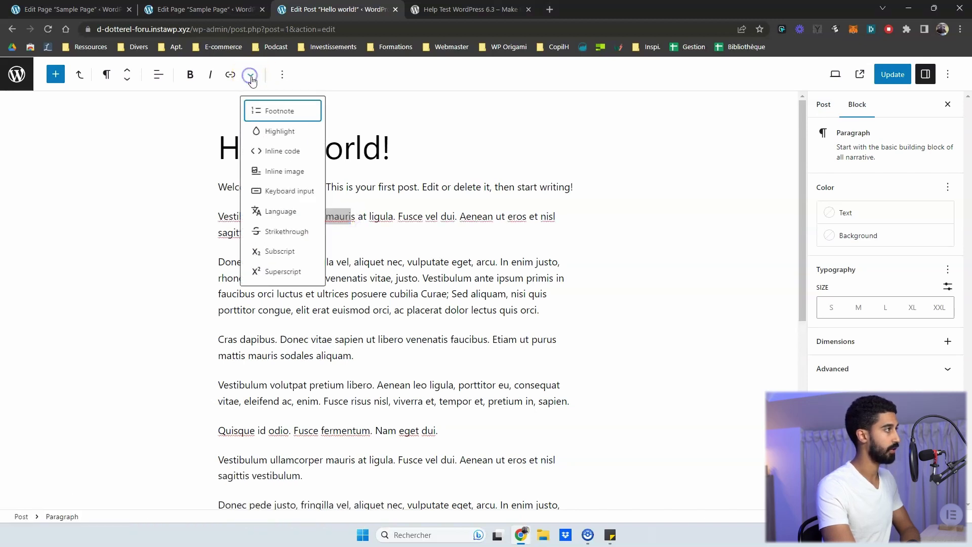
click(273, 117)
scroll(293, 233, up, 2)
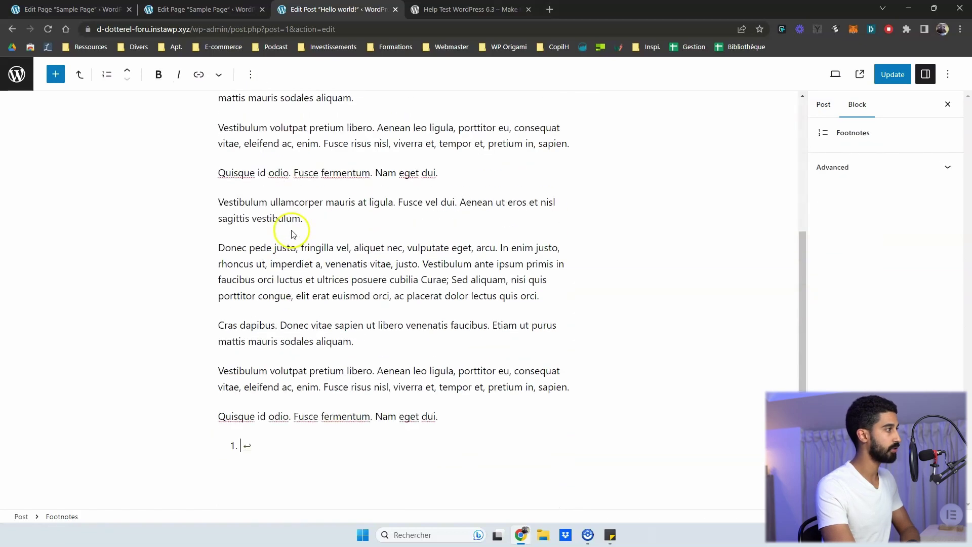
scroll(293, 230, down, 2)
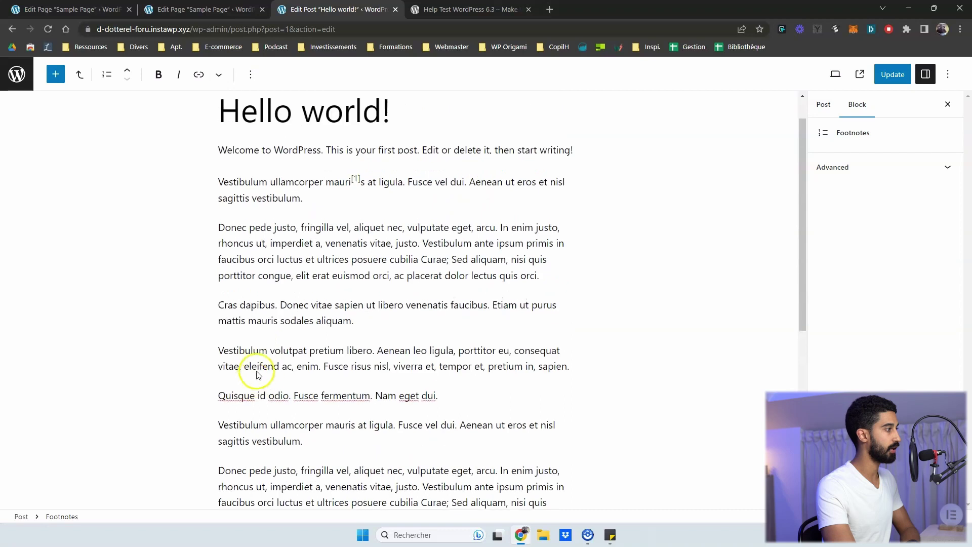
text(fgrgtre)
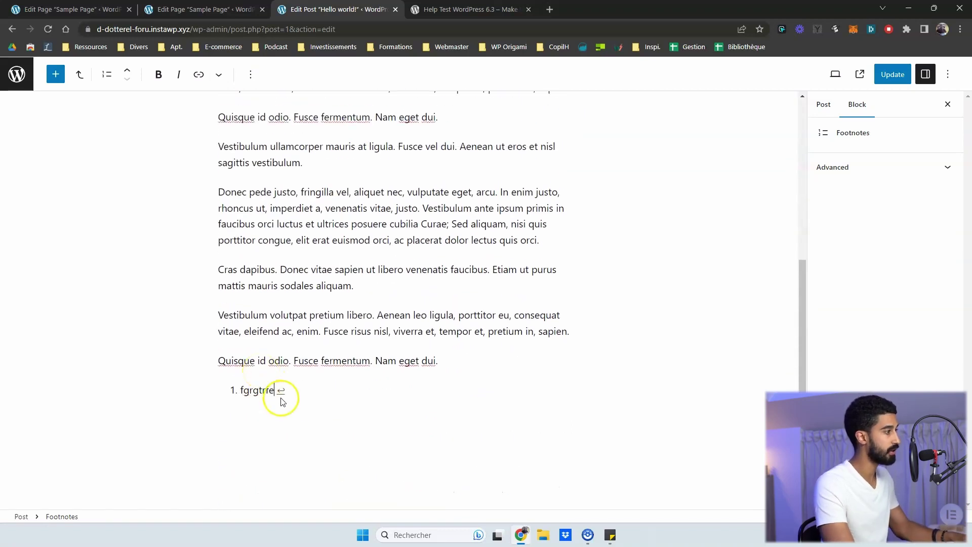
click(282, 391)
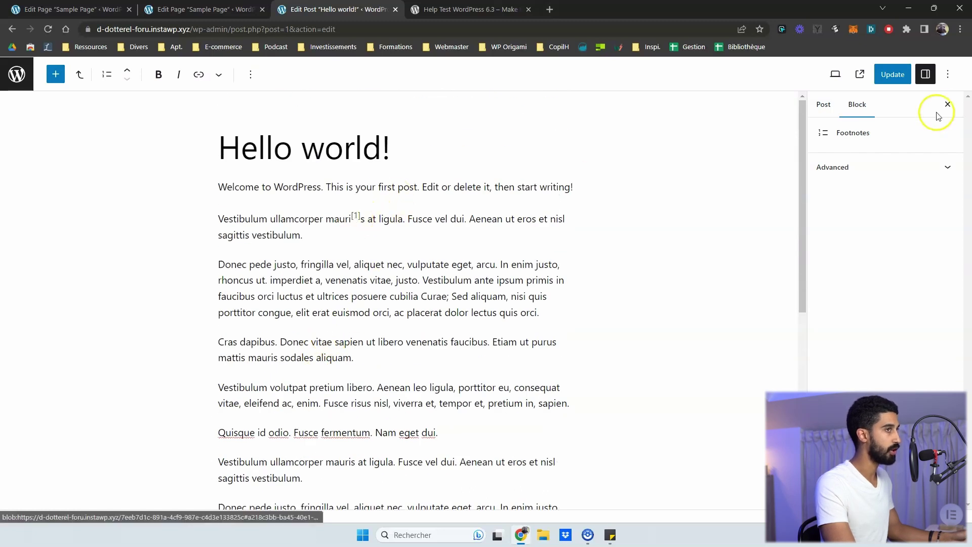
Update the Hello world! post, view it on the live site, and test the footnote link and its return link.
click(892, 74)
click(99, 495)
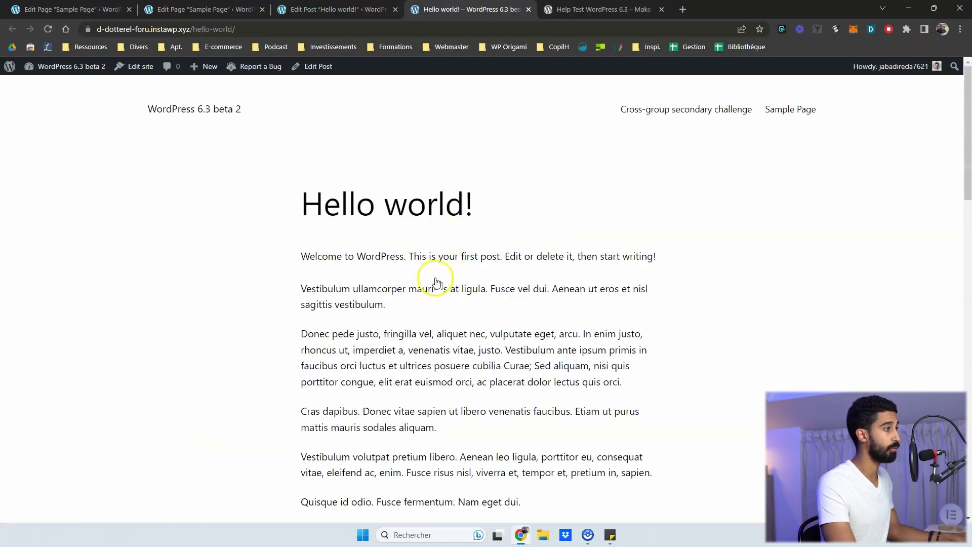
click(437, 286)
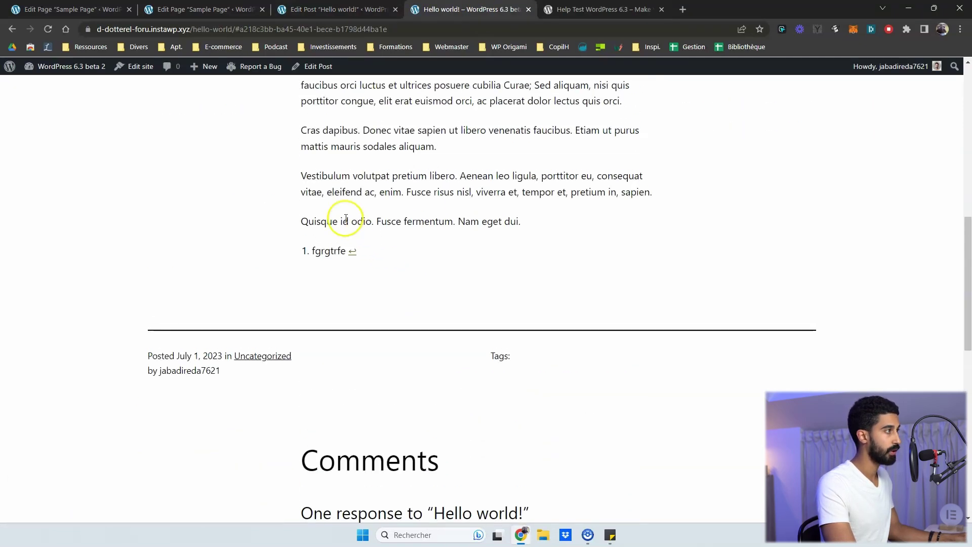
click(354, 252)
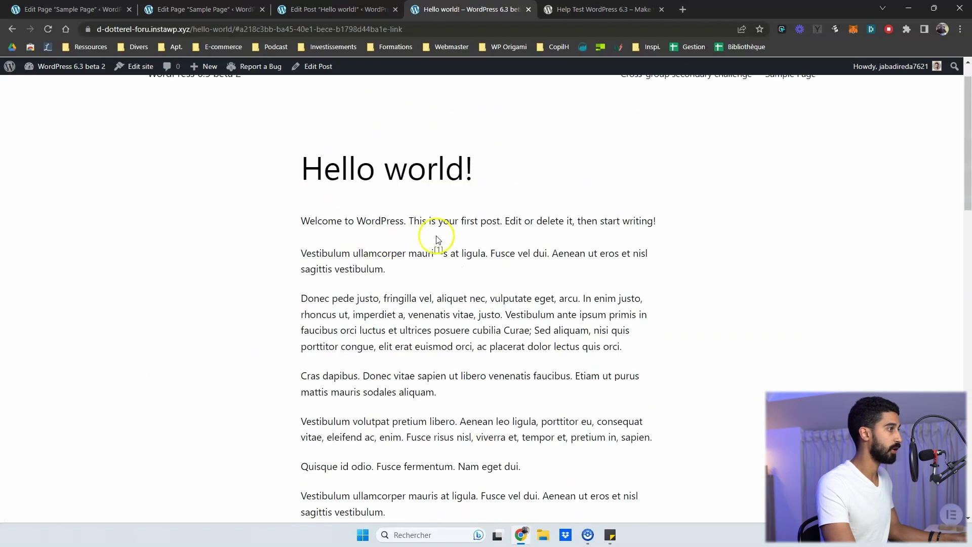
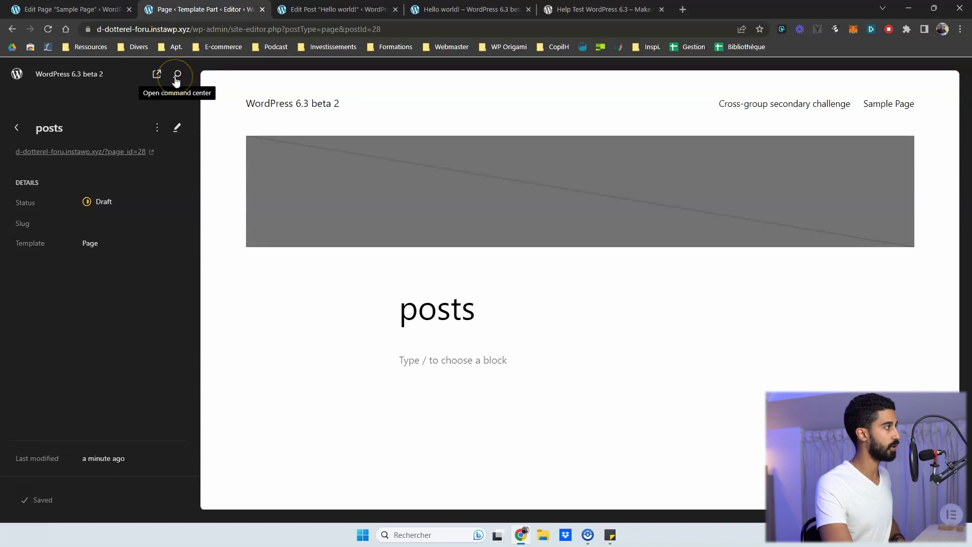
Search the command center for "pos" and start a new post with its Add new post command.
click(177, 76)
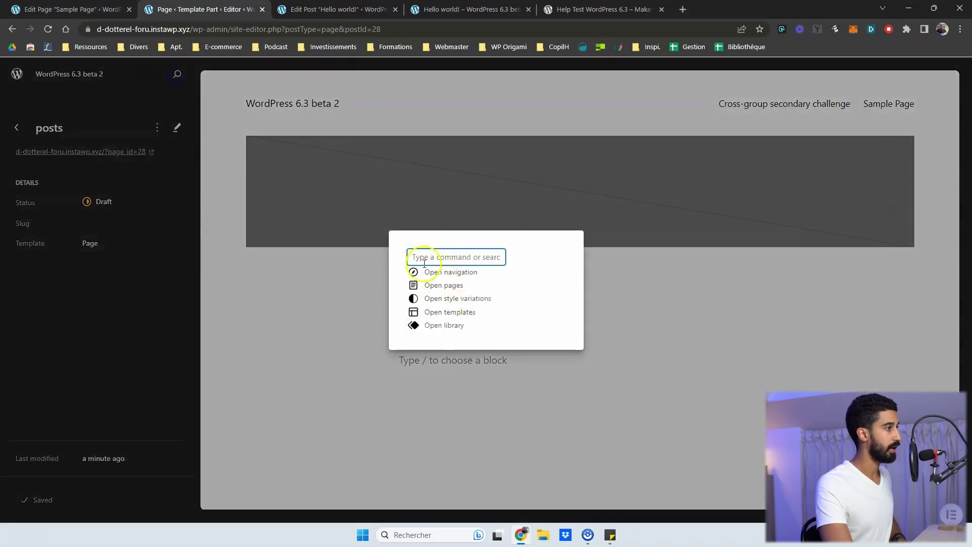
text(pos)
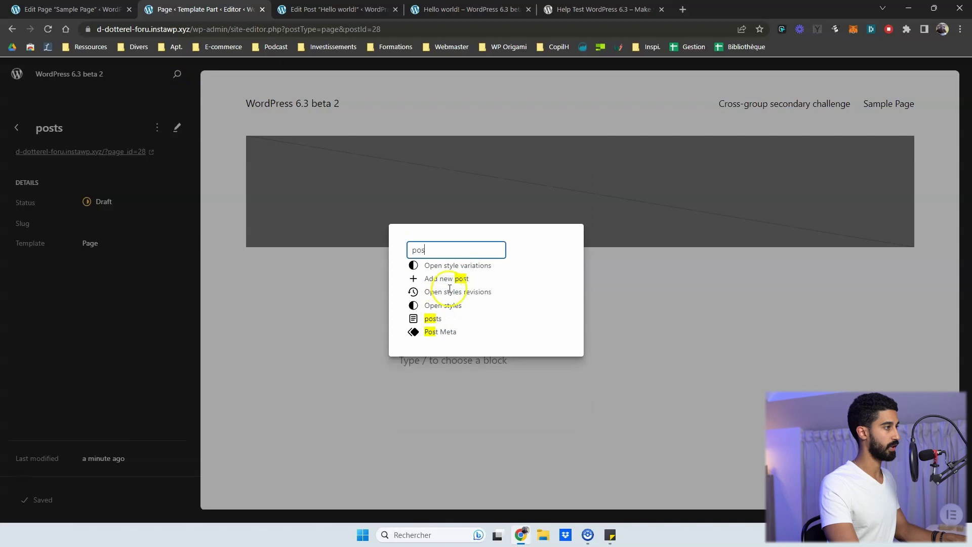
click(446, 279)
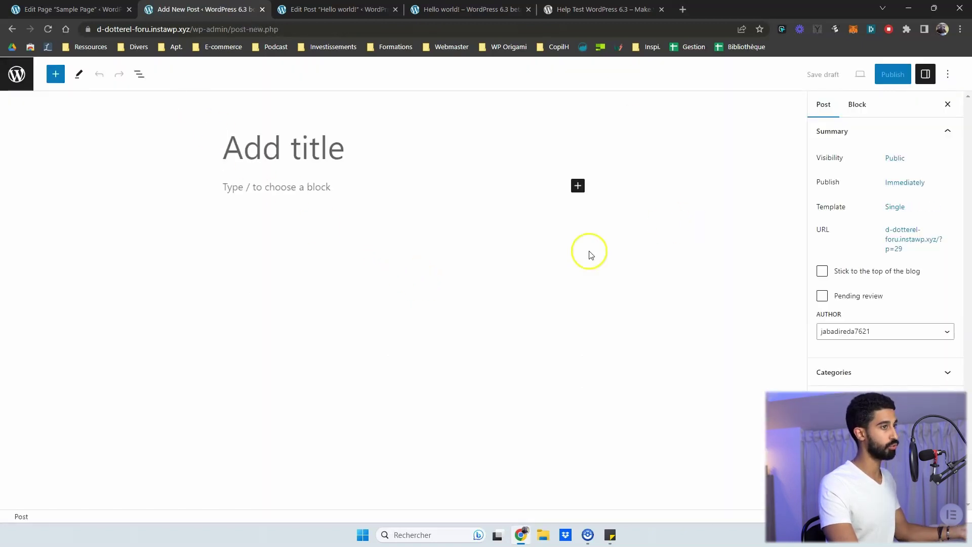
click(648, 185)
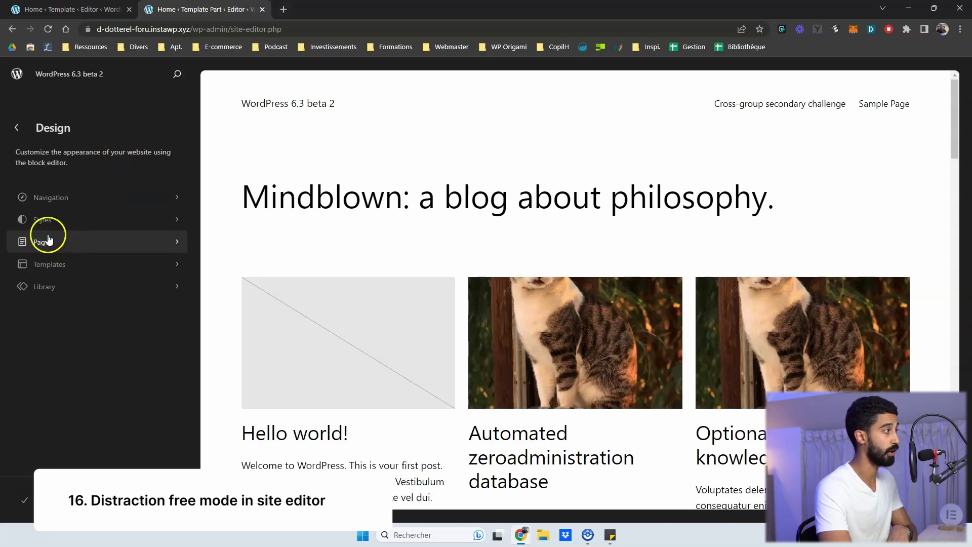
Open the Home template for editing in the site editor and turn on Distraction free mode.
click(49, 259)
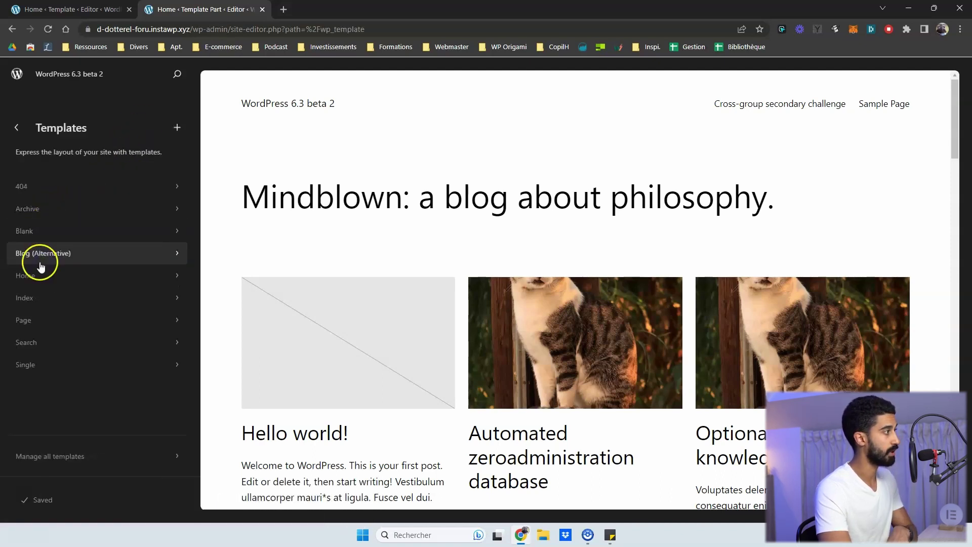
click(38, 281)
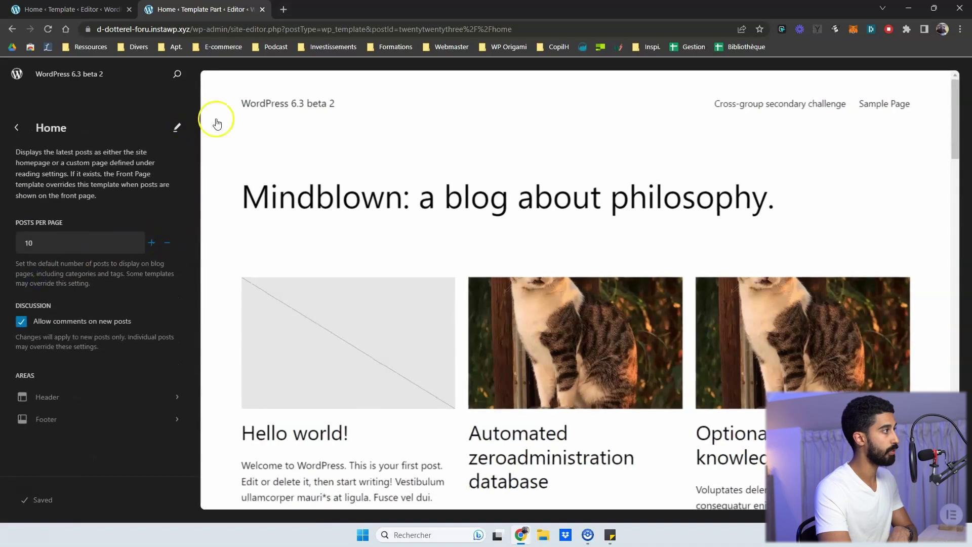
click(213, 119)
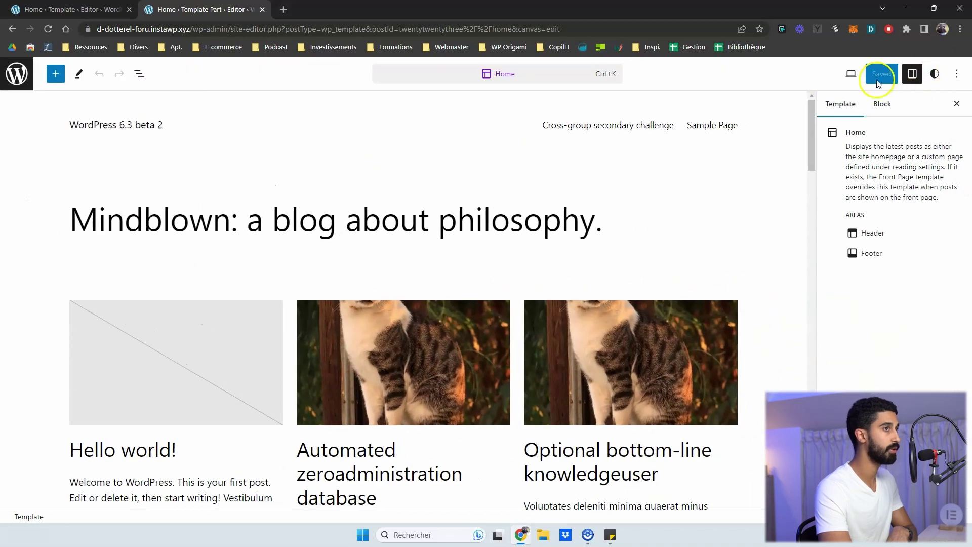
click(957, 74)
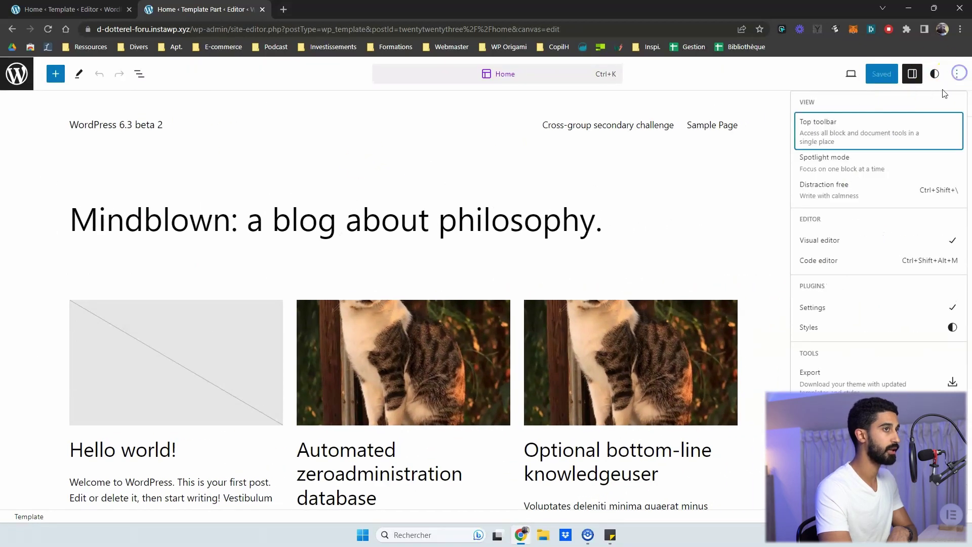
click(842, 190)
click(756, 138)
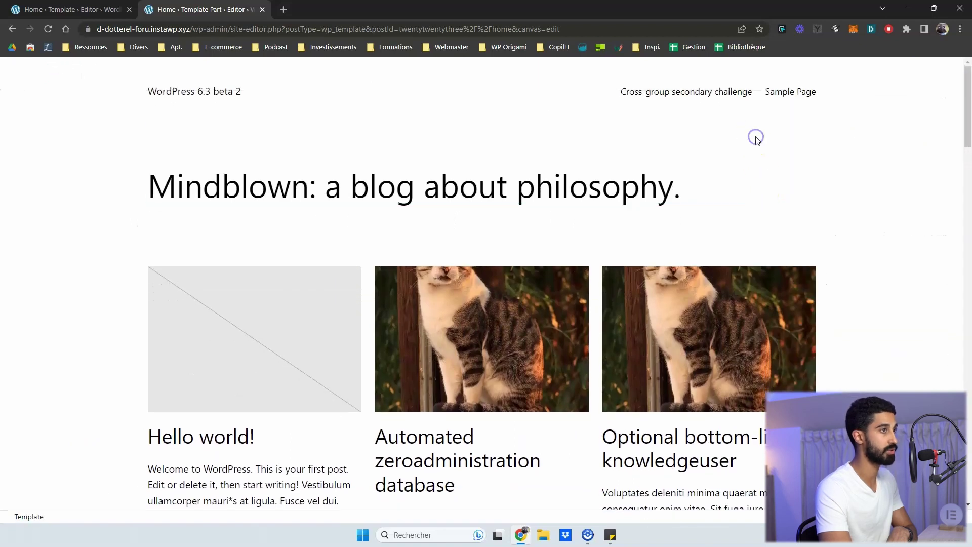
Turn off Distraction free mode, then leave the Home template editor and return to the list of templates.
mouse_move(948, 72)
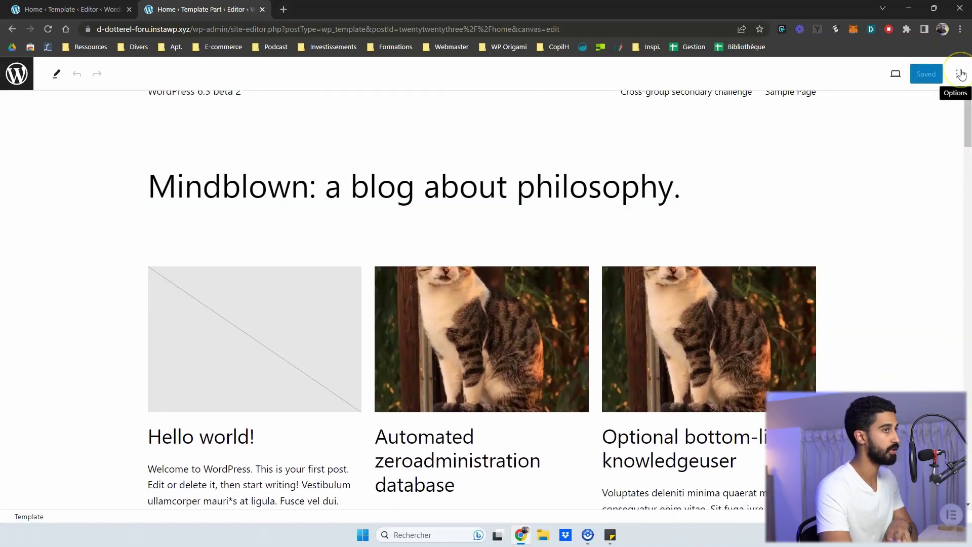
click(960, 75)
click(835, 190)
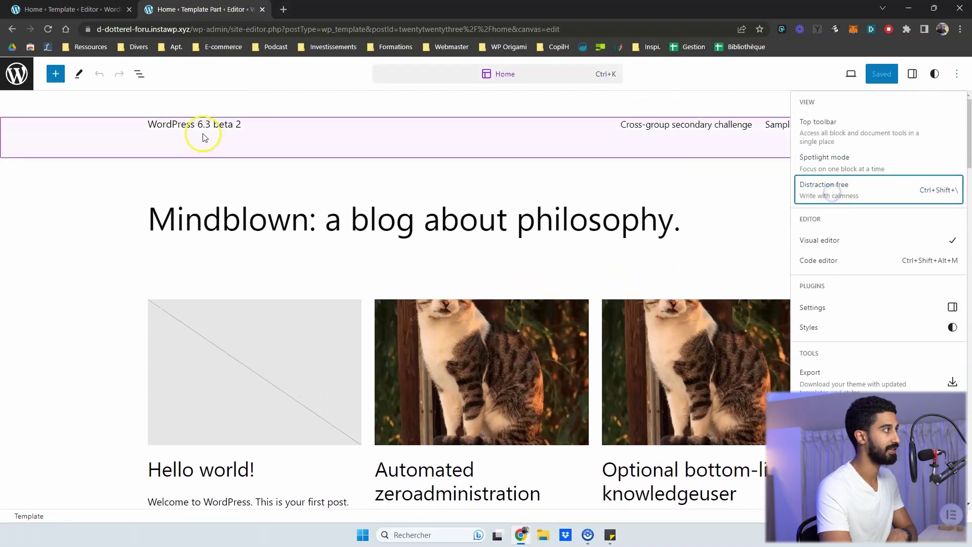
click(203, 78)
click(17, 74)
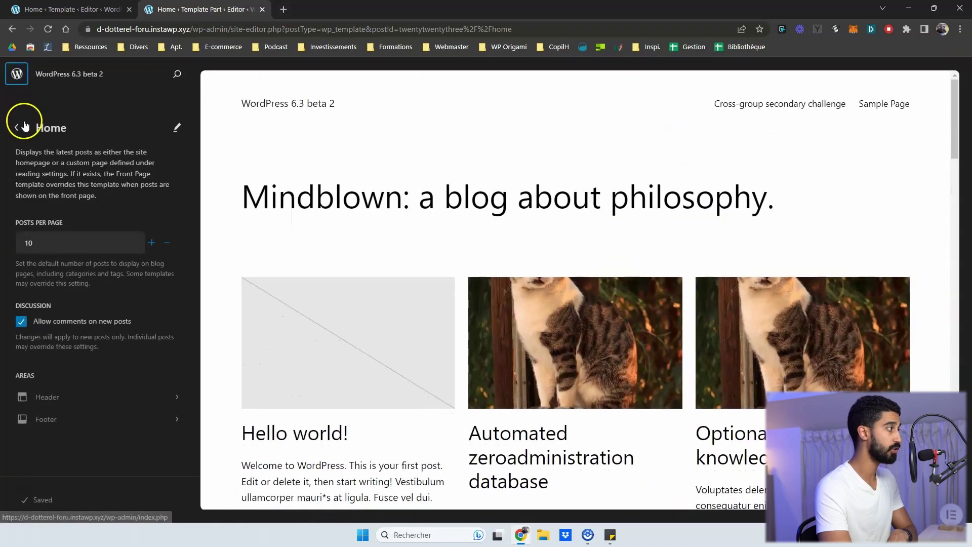
click(17, 127)
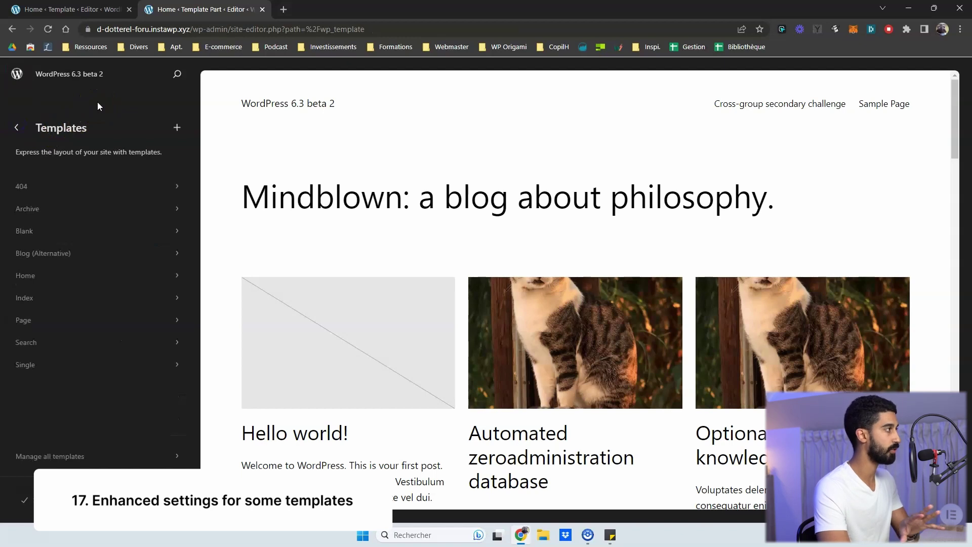
View the posts-per-page, discussion and area settings of the Home template and then those of the Index template.
click(79, 253)
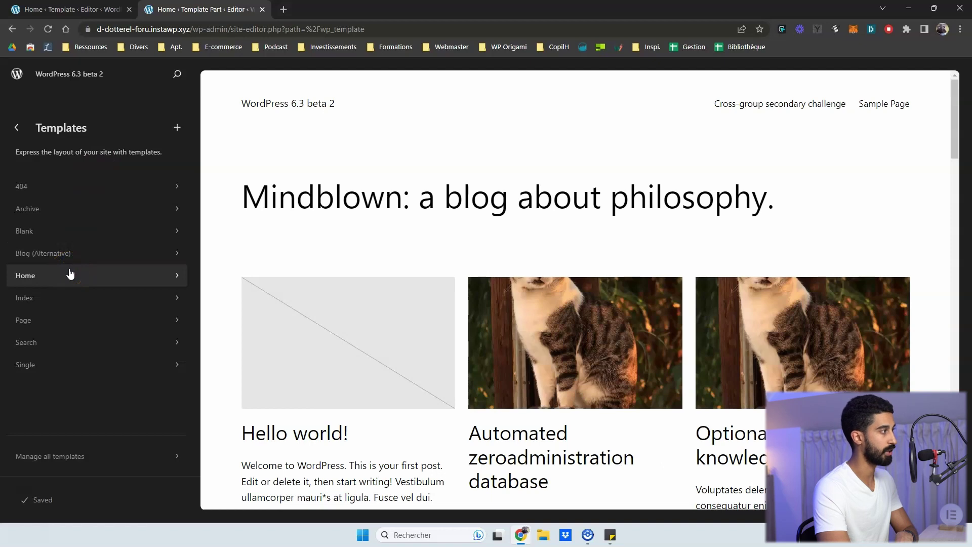
click(38, 281)
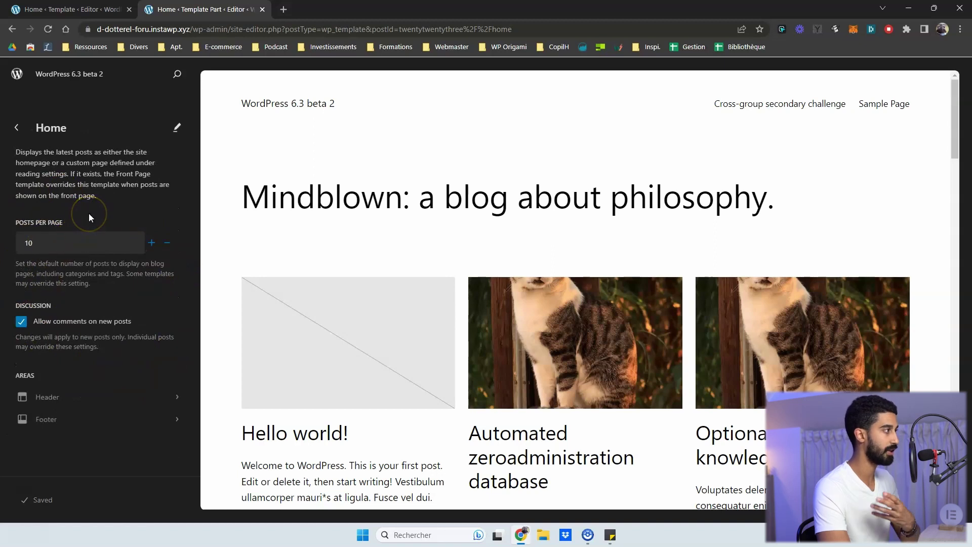
click(15, 129)
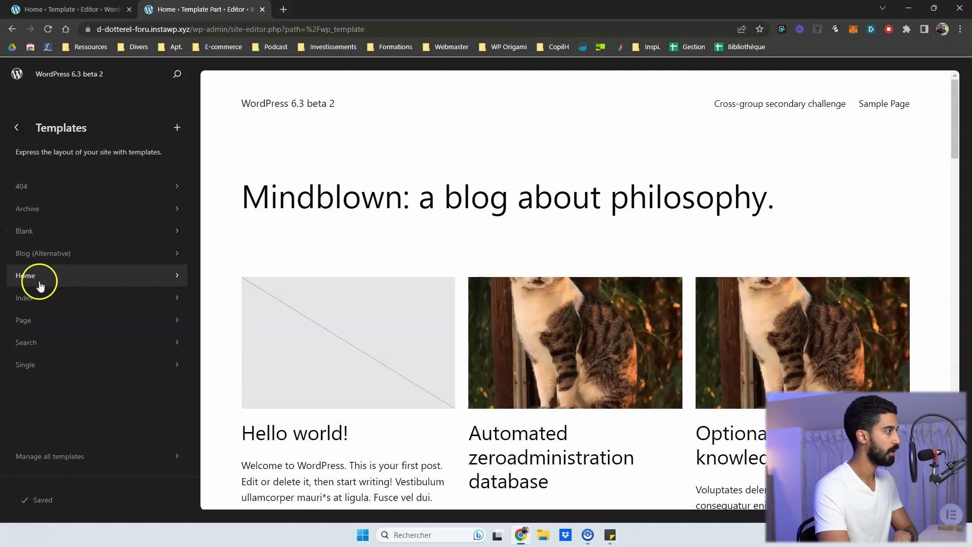
click(33, 302)
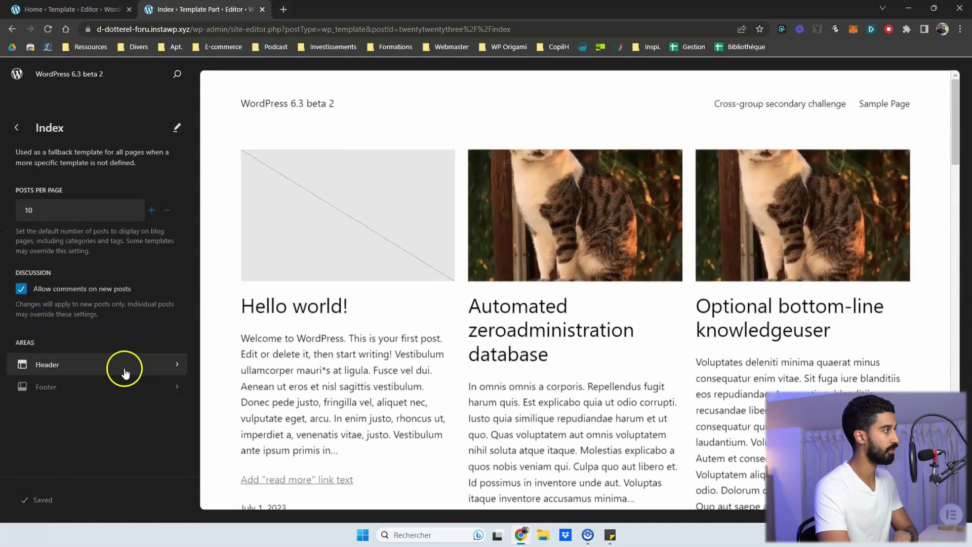